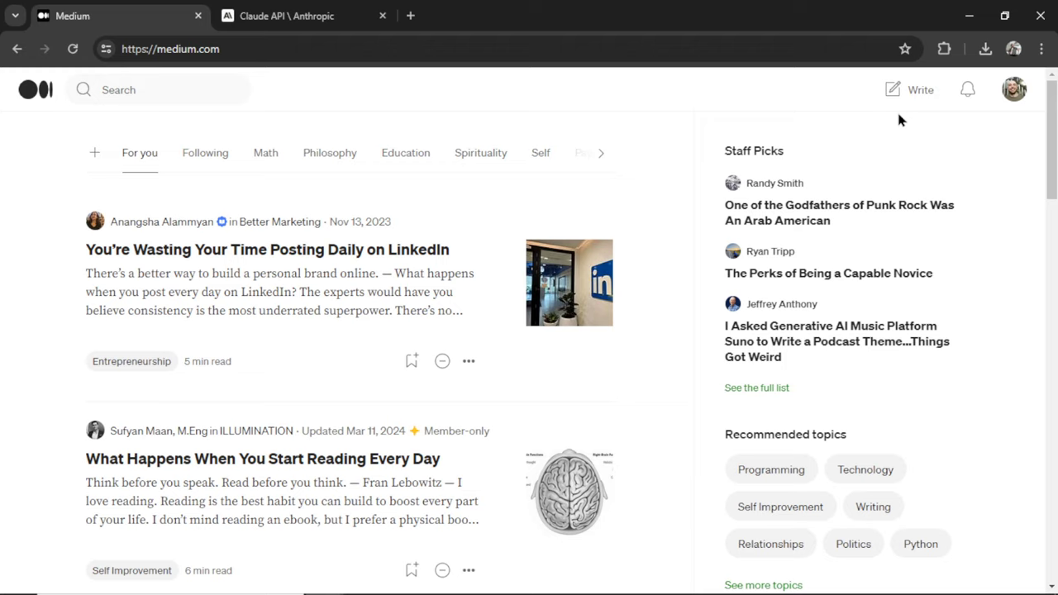
key("ctrl+Tab")
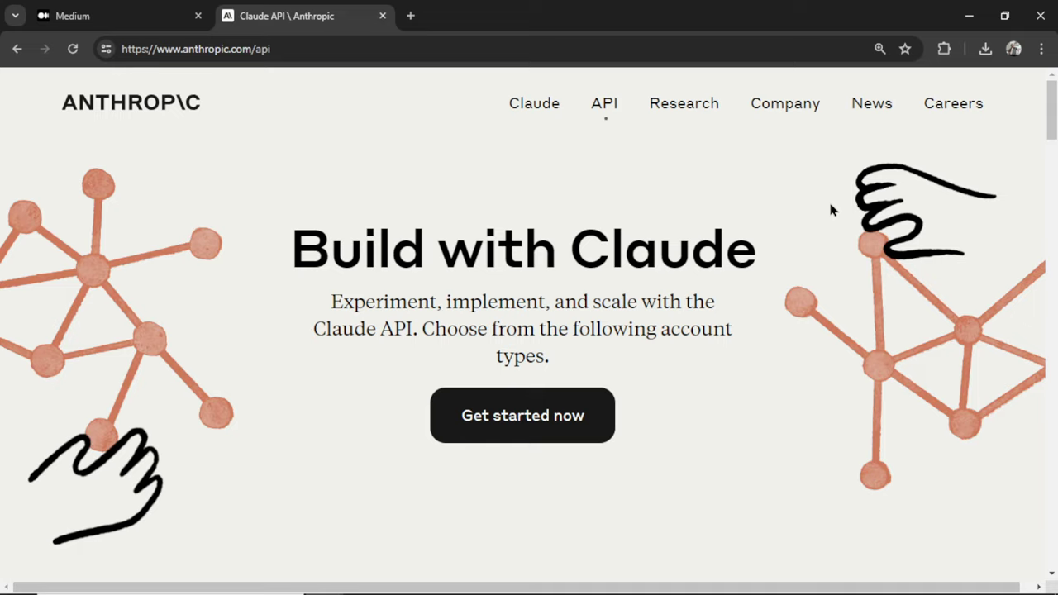
key("ctrl+shift+Tab")
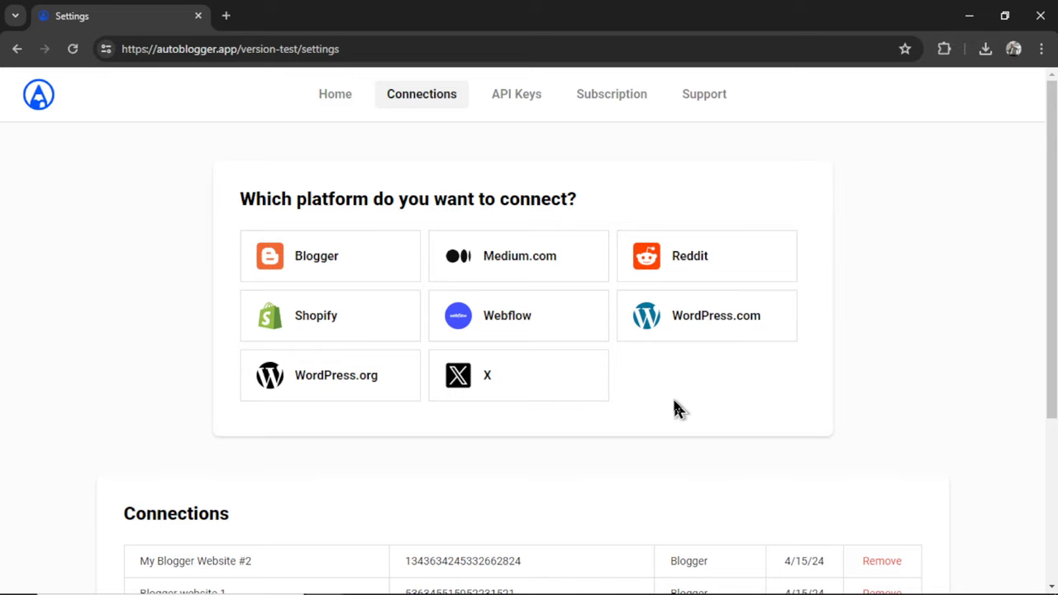
- Start a new Medium.com connection and name it "Medium Connection #1"
left_click(572, 273)
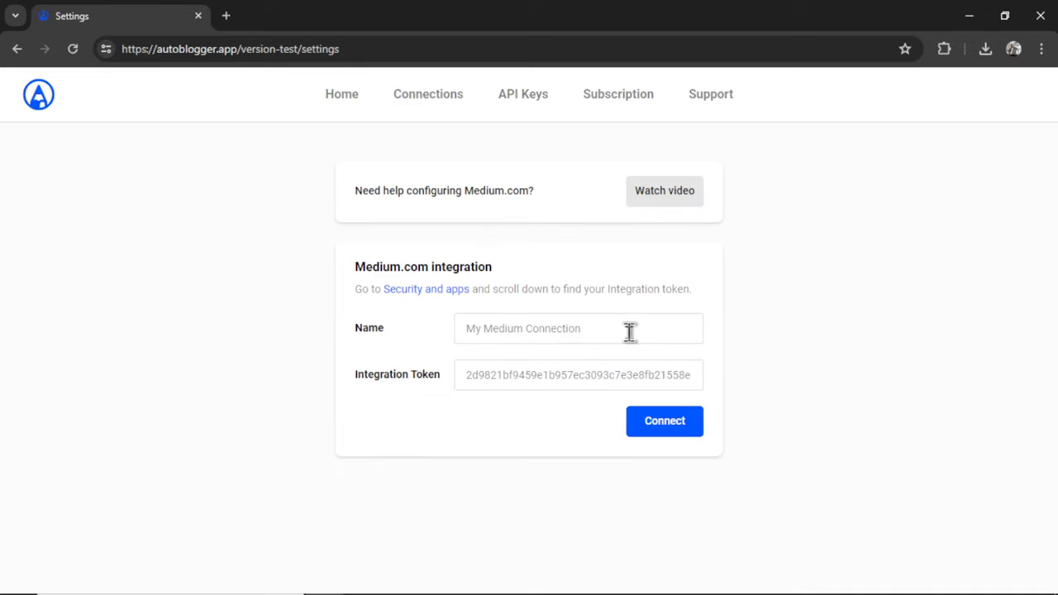
type("Medium Connection #1")
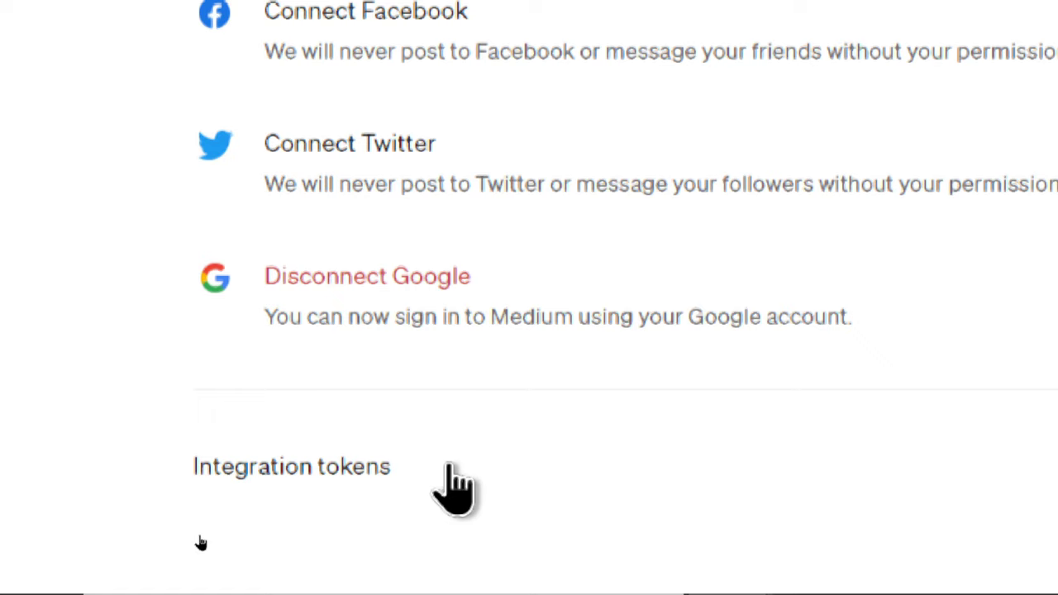
- In Medium's security settings, generate an integration token with the description "AutoBlogger"
left_click(452, 469)
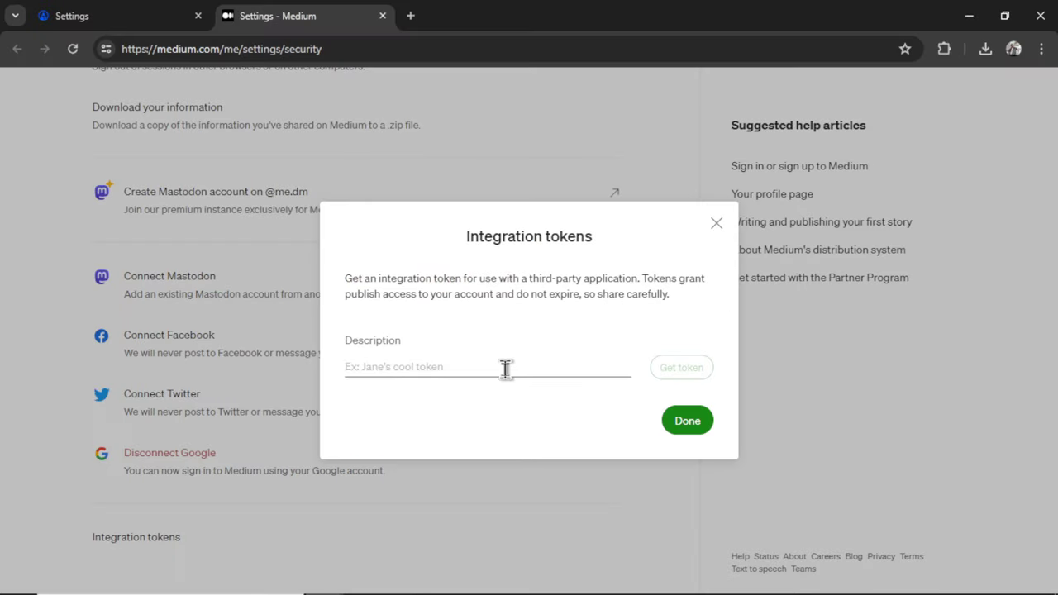
type("AutoBlogger")
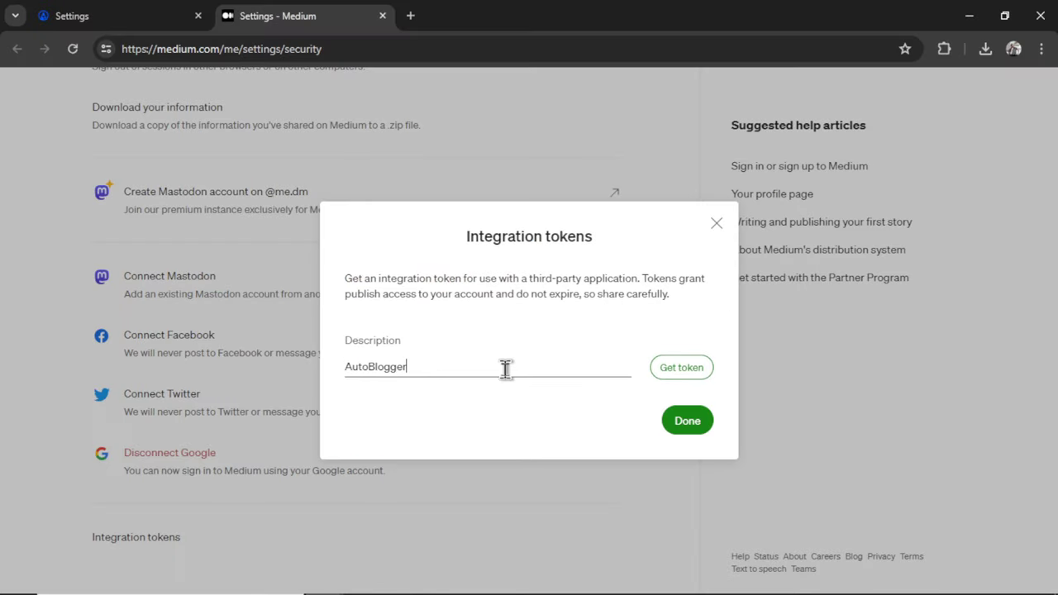
left_click(691, 374)
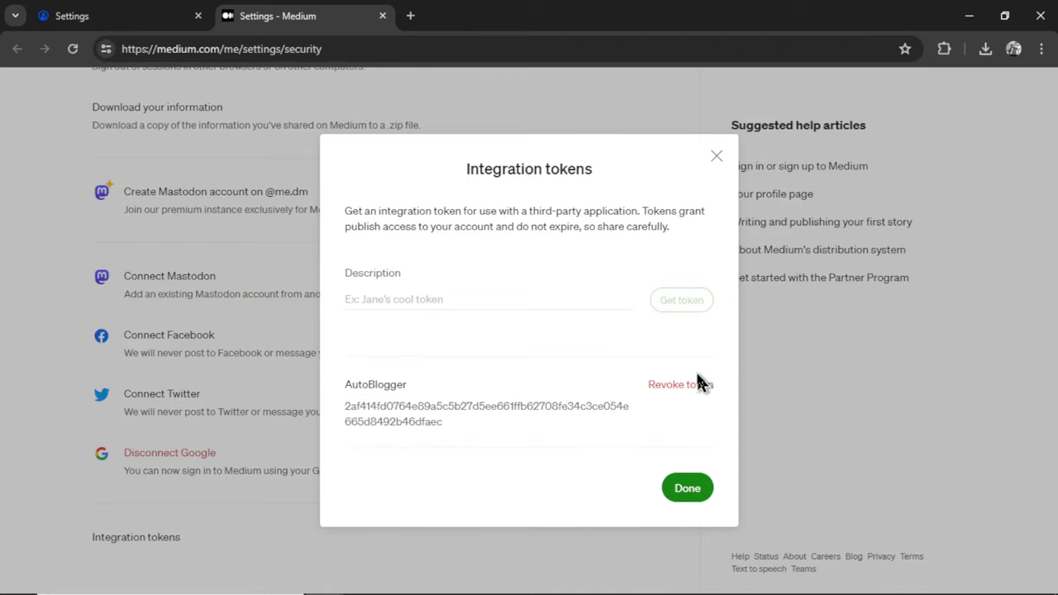
- Copy the new Medium token into the AutoBlogger connection's Integration Token field and connect the profile
left_click_drag(449, 428, 345, 404)
right_click(376, 410)
key("ctrl+1")
left_click(559, 378)
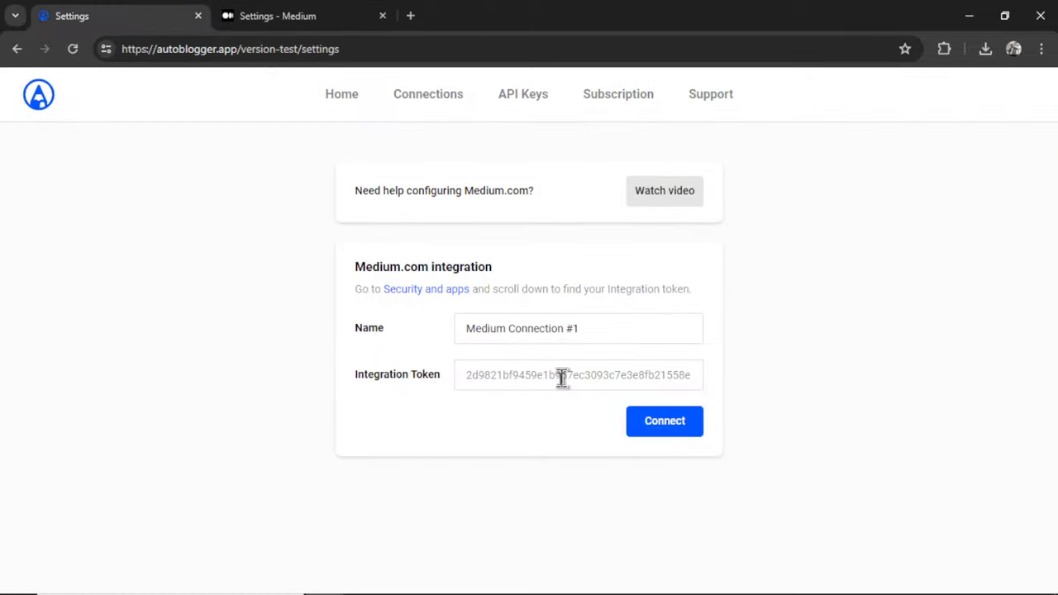
key("ctrl+v")
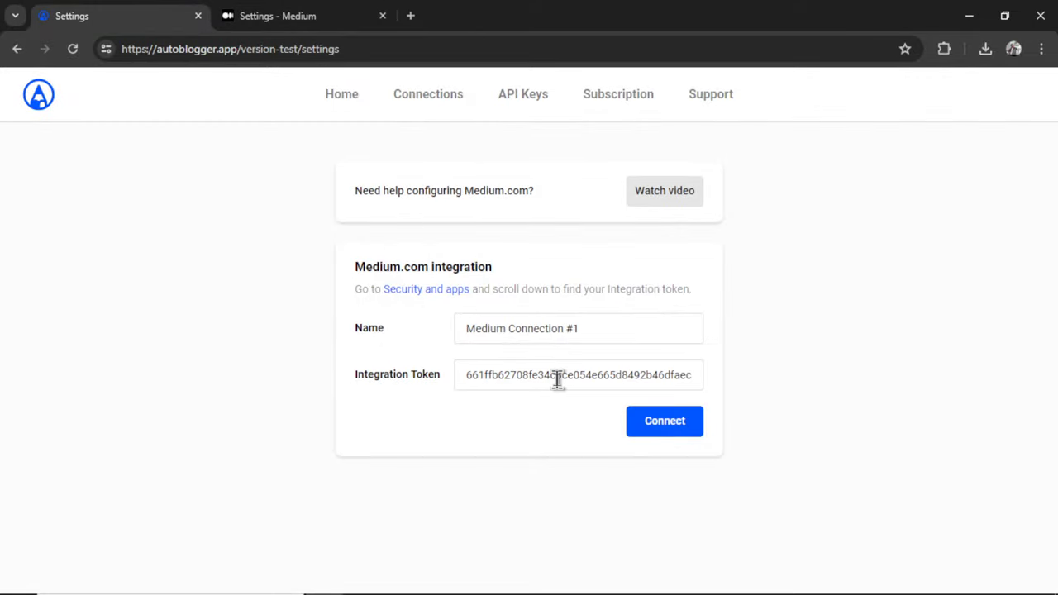
left_click(550, 422)
left_click(666, 423)
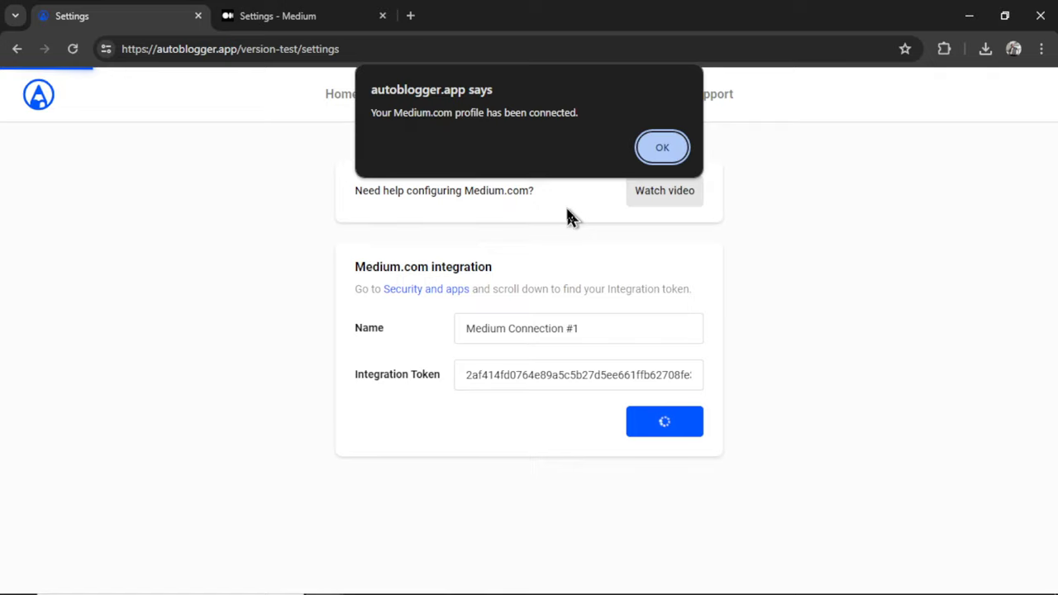
left_click(666, 147)
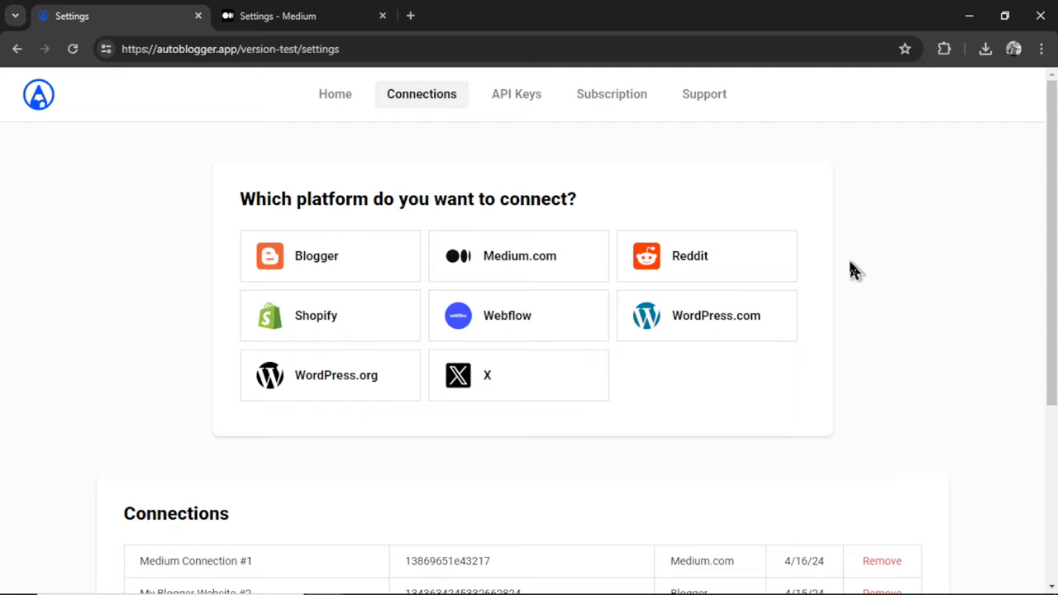
- Check the connections list and the draft stories on Medium, and close the Medium page
scroll(903, 288, "down", 3)
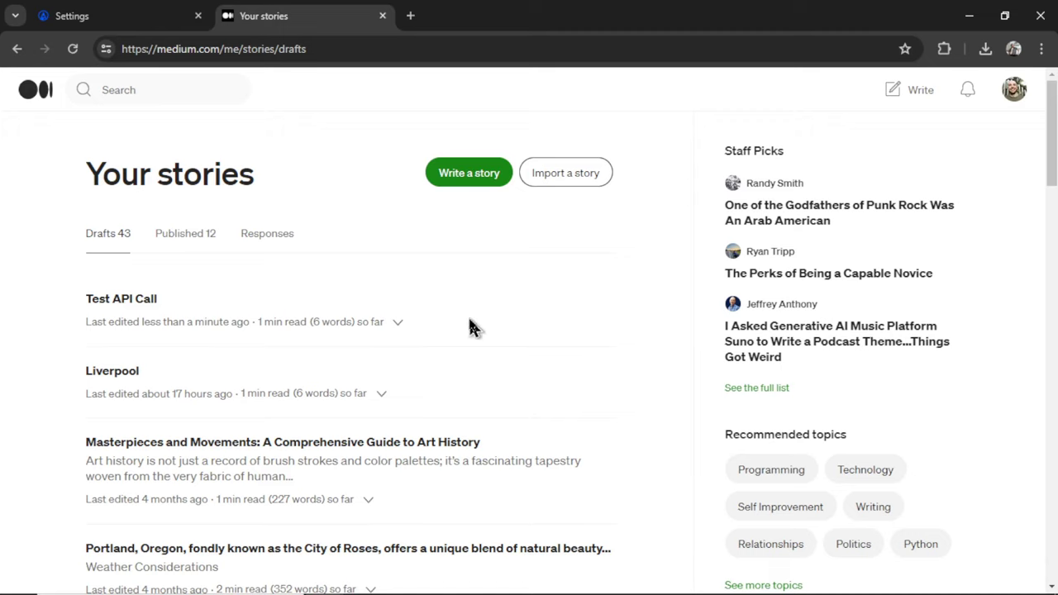
key("ctrl+w")
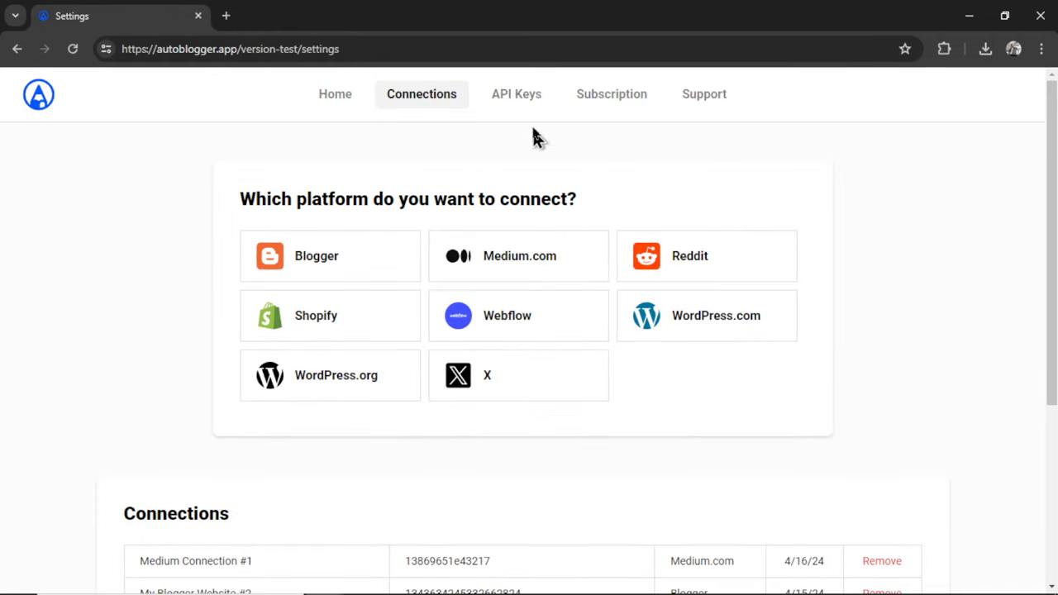
- From AutoBlogger's API key settings, go to the Anthropic Console, create a new API key and copy it
left_click(530, 100)
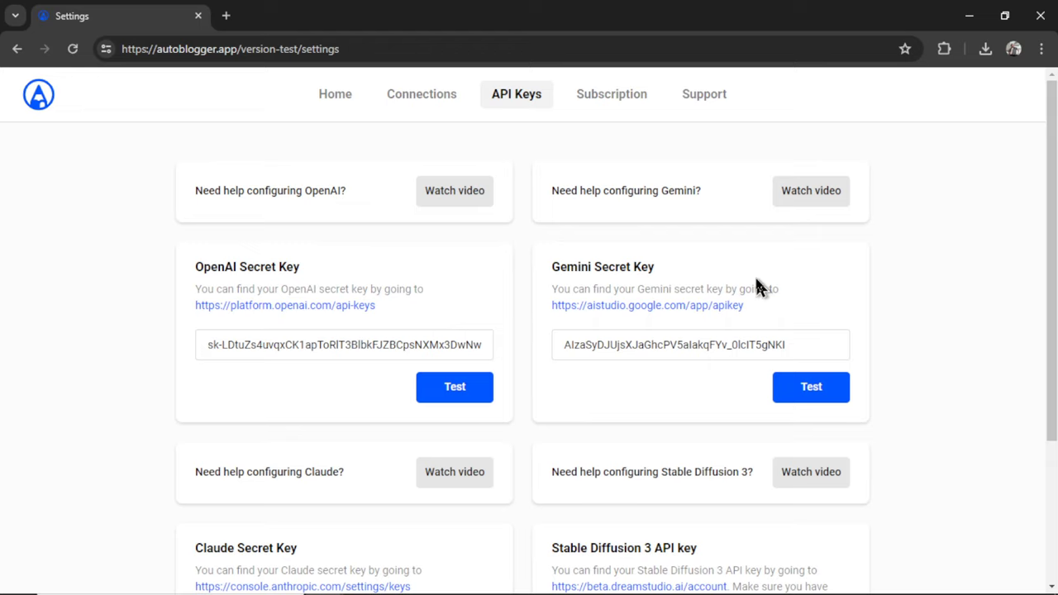
scroll(756, 285, "down", 3)
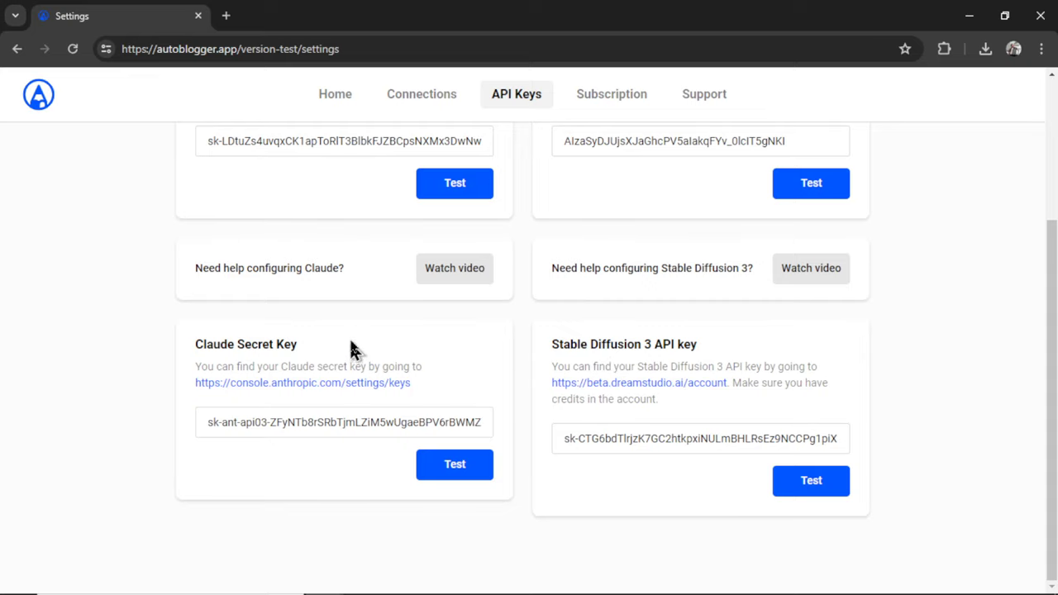
left_click(364, 384)
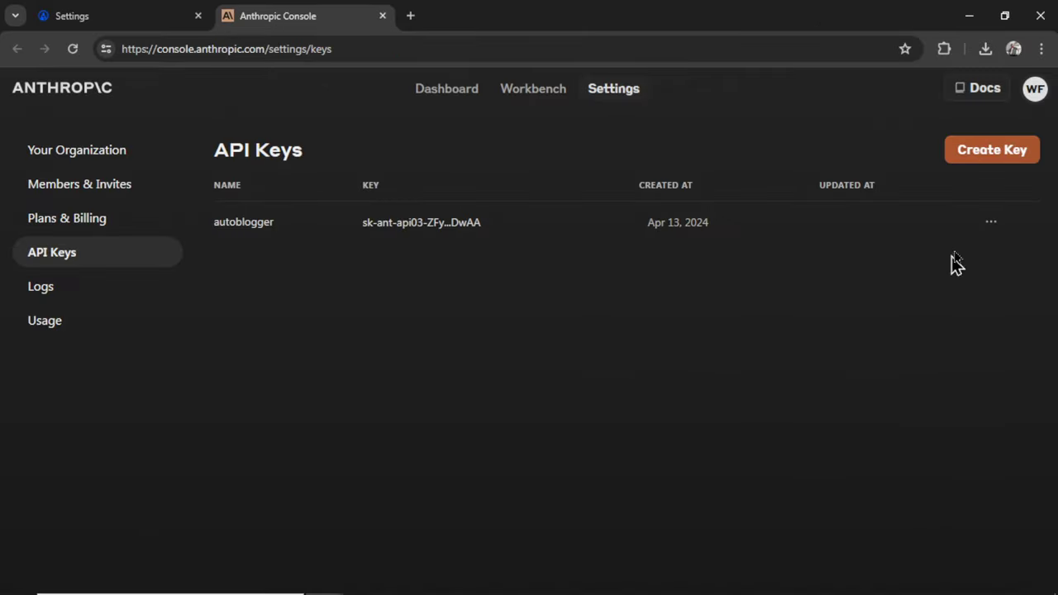
left_click(1017, 154)
left_click(514, 340)
key("ctrl+v")
left_click(661, 392)
left_click(636, 376)
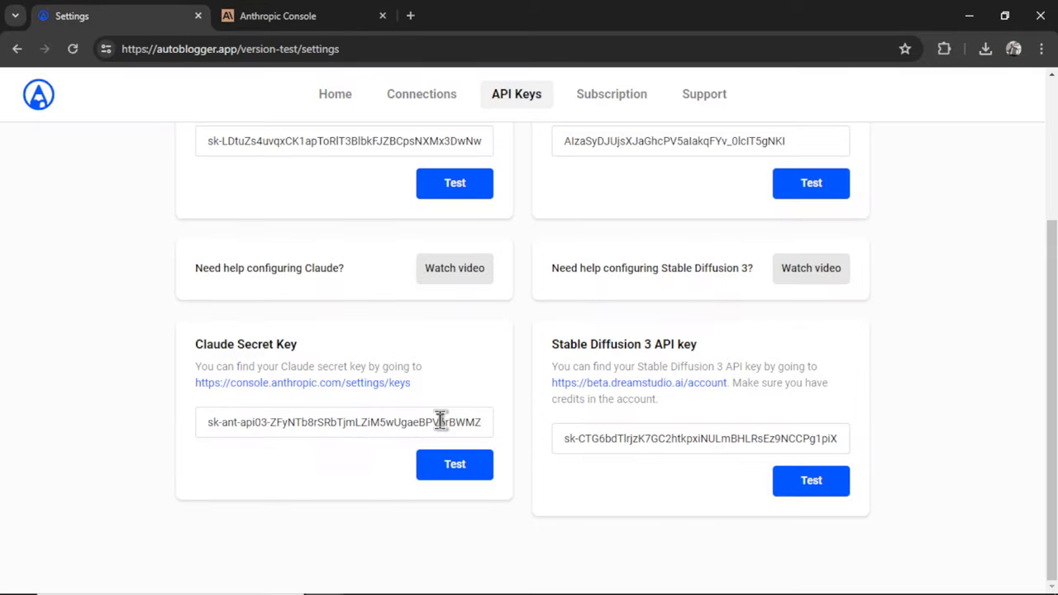
- Replace the Claude Secret Key in AutoBlogger with the copied API key and test it
triple_click(440, 420)
key("ctrl+v")
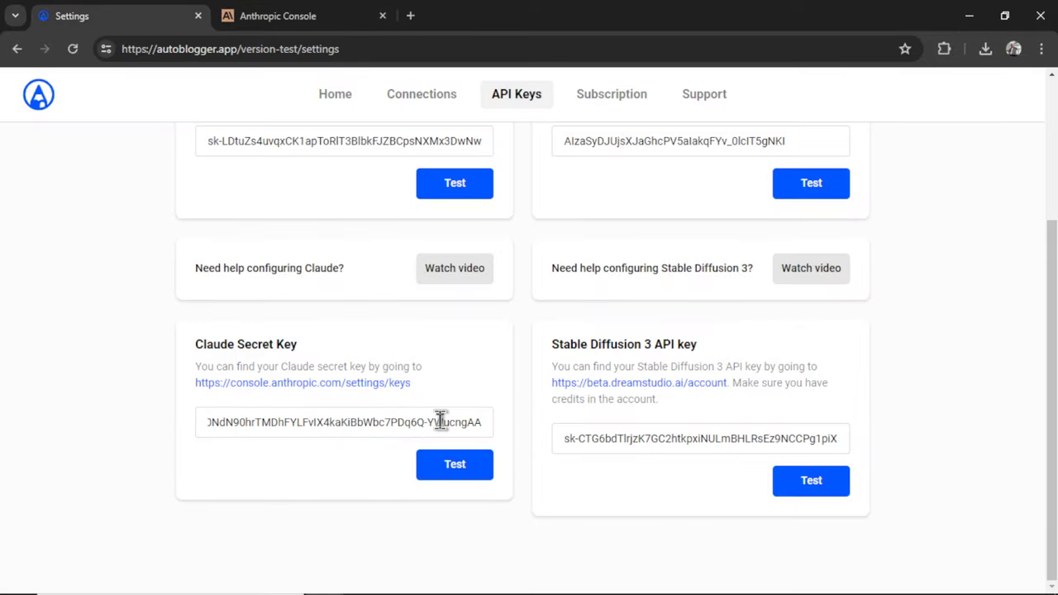
left_click(459, 468)
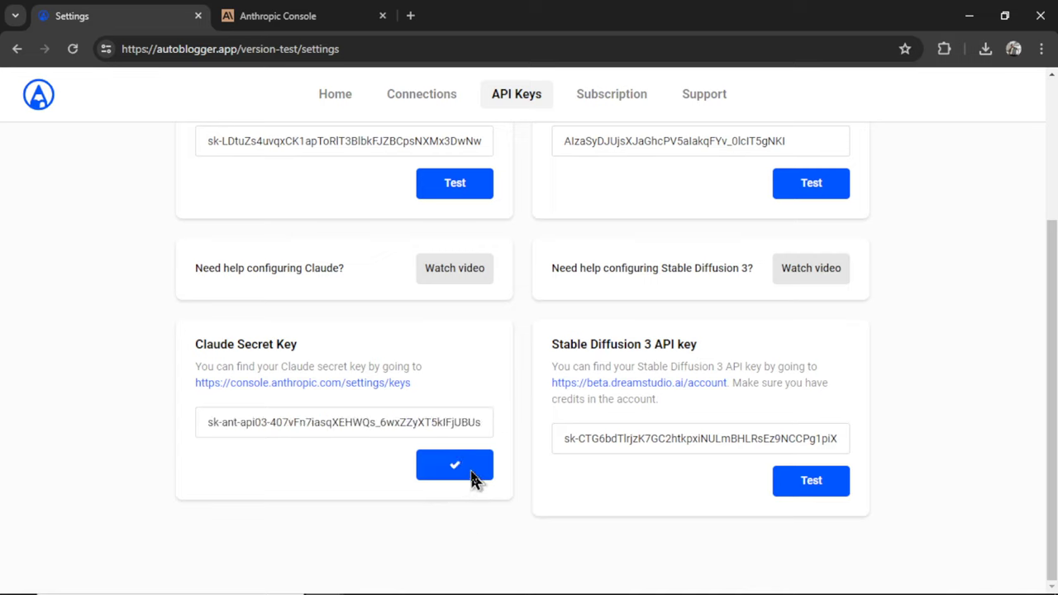
key("ctrl+Tab")
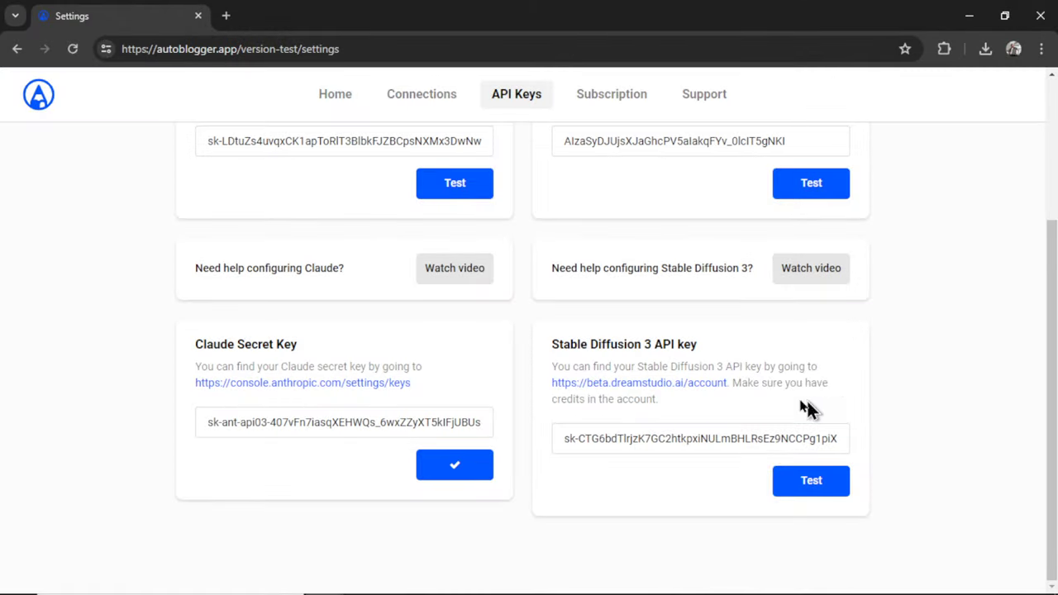
scroll(435, 259, "up", 3)
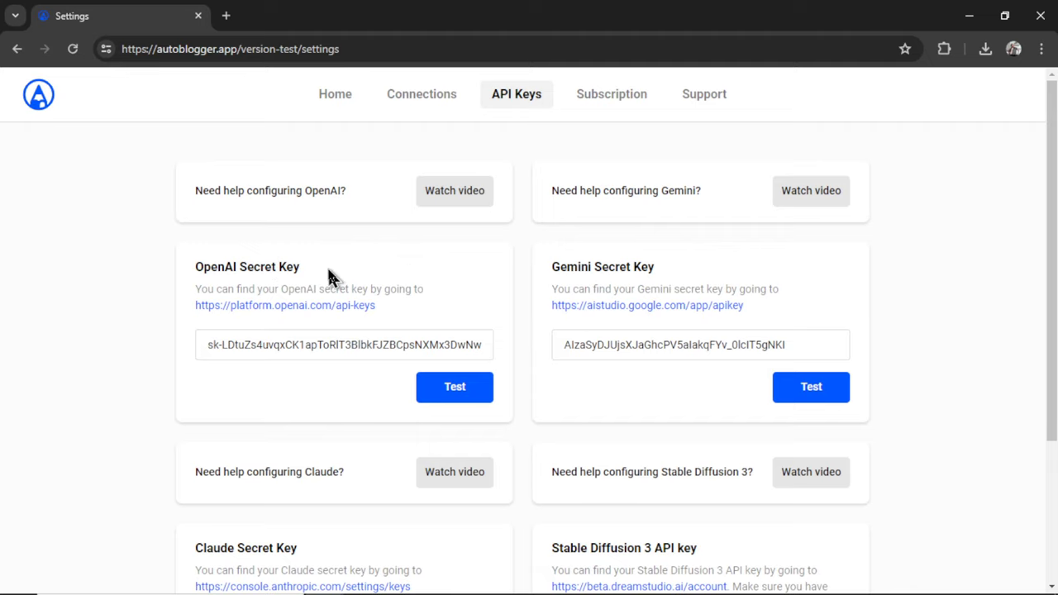
scroll(933, 456, "down", 3)
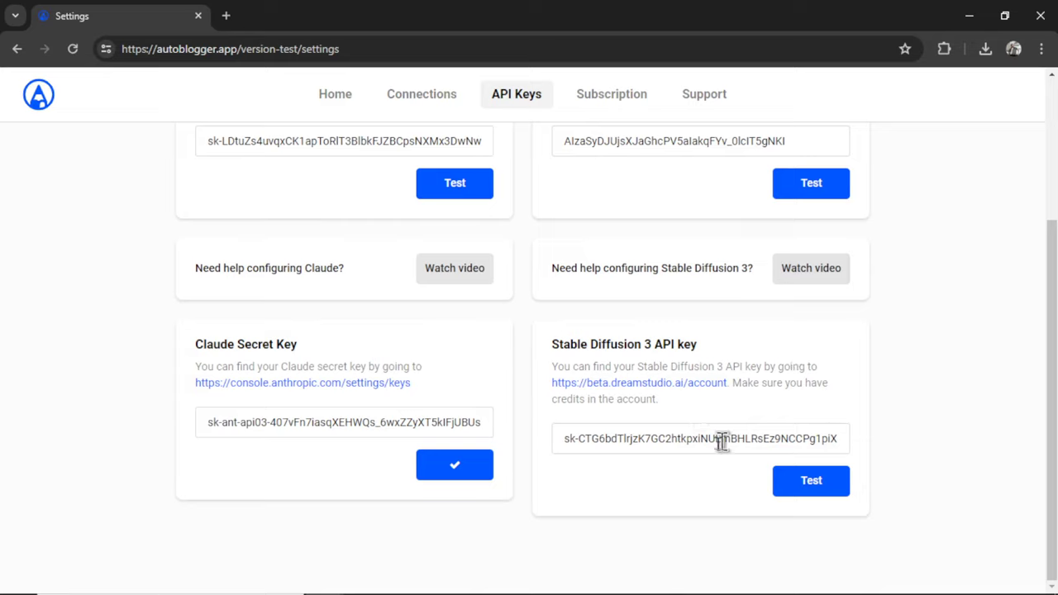
- Open the subscription settings and start subscribing to the AutoBlogger
left_click(613, 99)
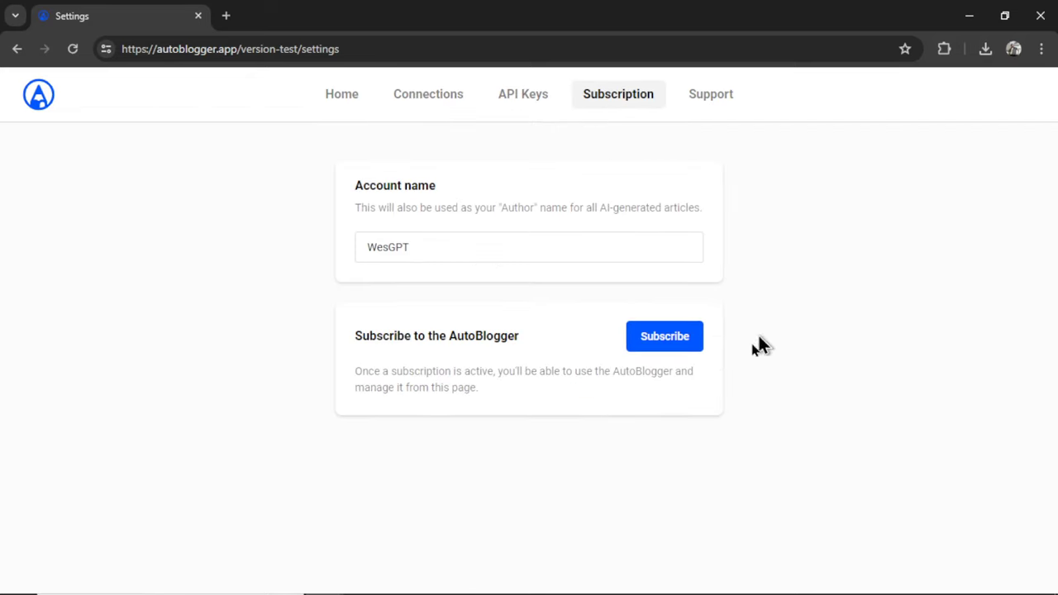
left_click(669, 337)
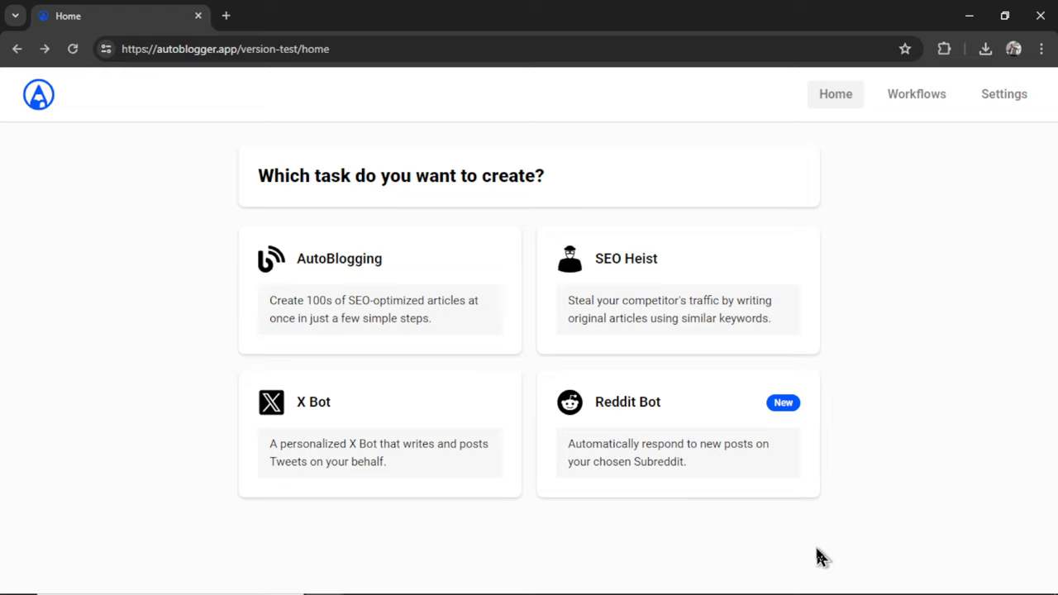
- Create an SEO Heist task and turn off its Published option
left_click(698, 291)
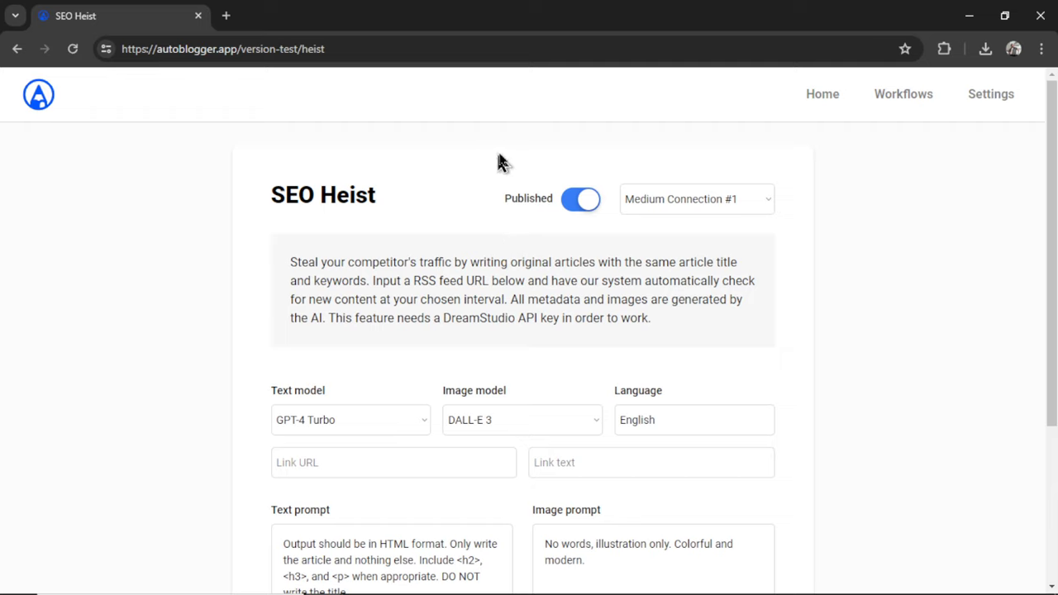
left_click(582, 203)
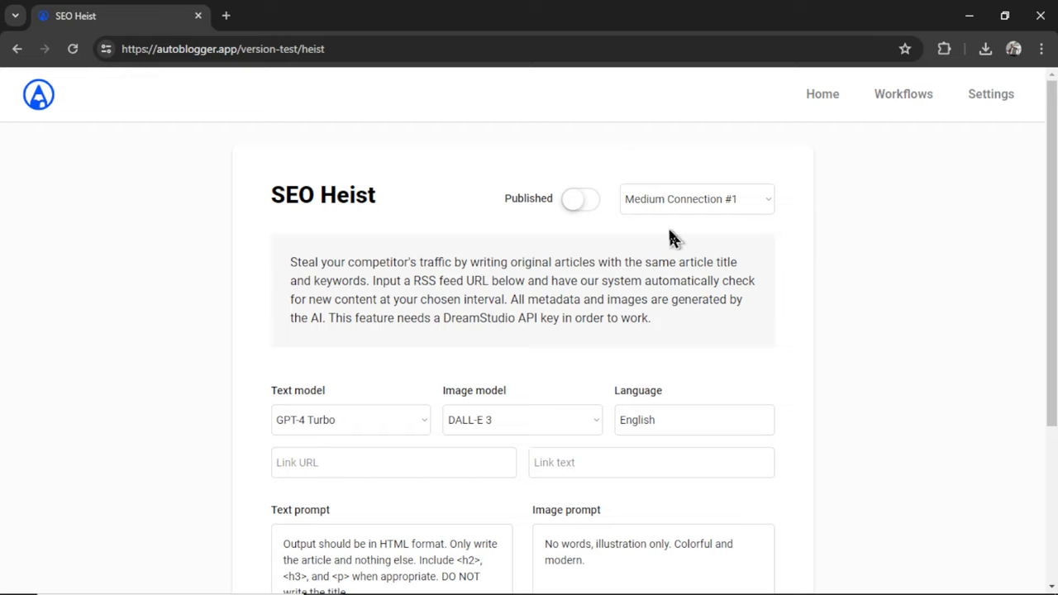
- Set the SEO Heist text model to Claude 3 Opus and the image model to Stable Diffusion 3
scroll(628, 265, "down", 2)
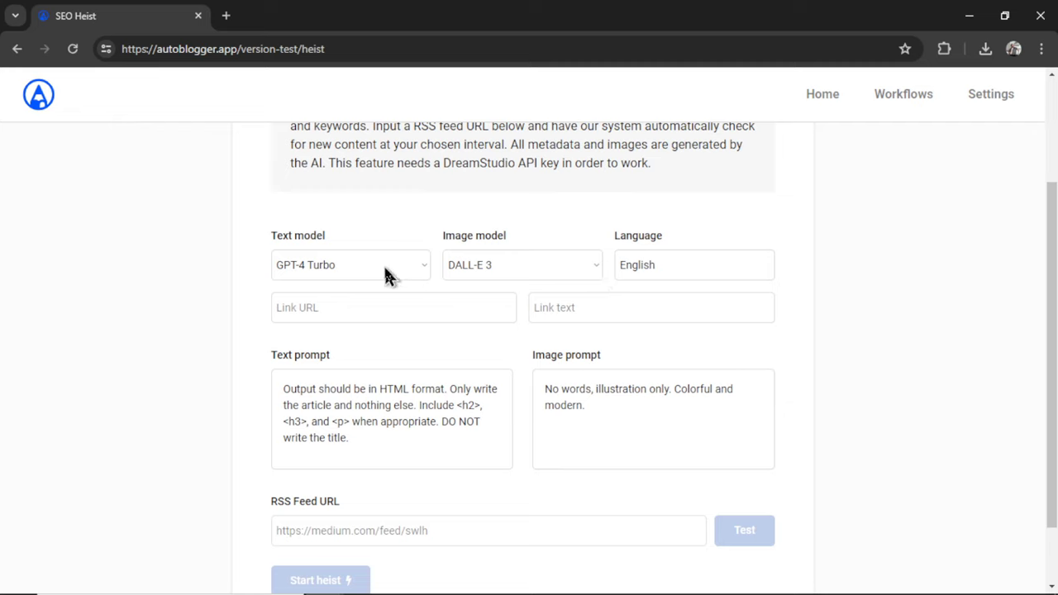
left_click(385, 268)
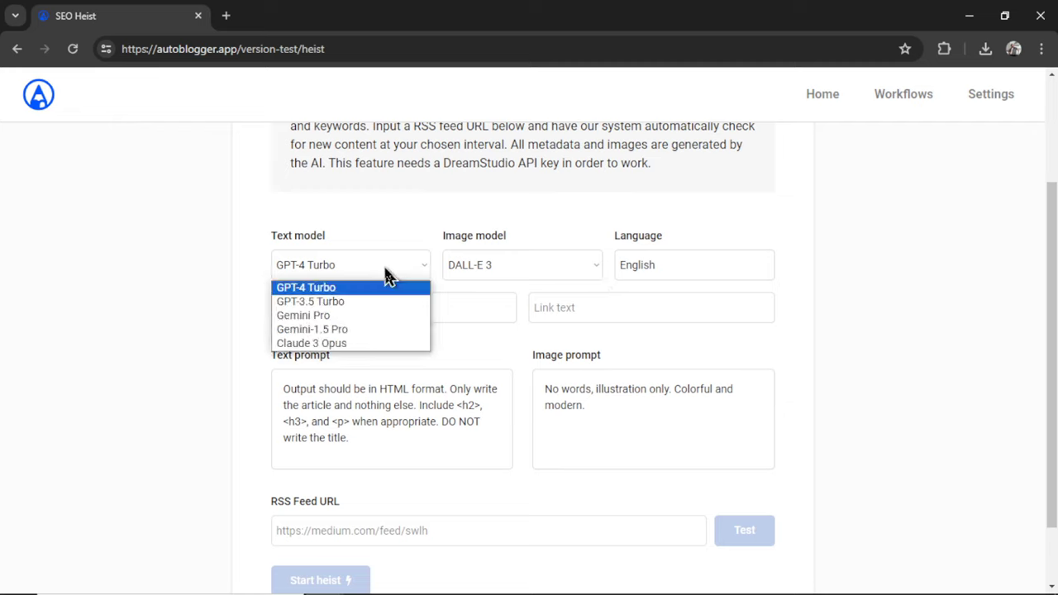
left_click(380, 346)
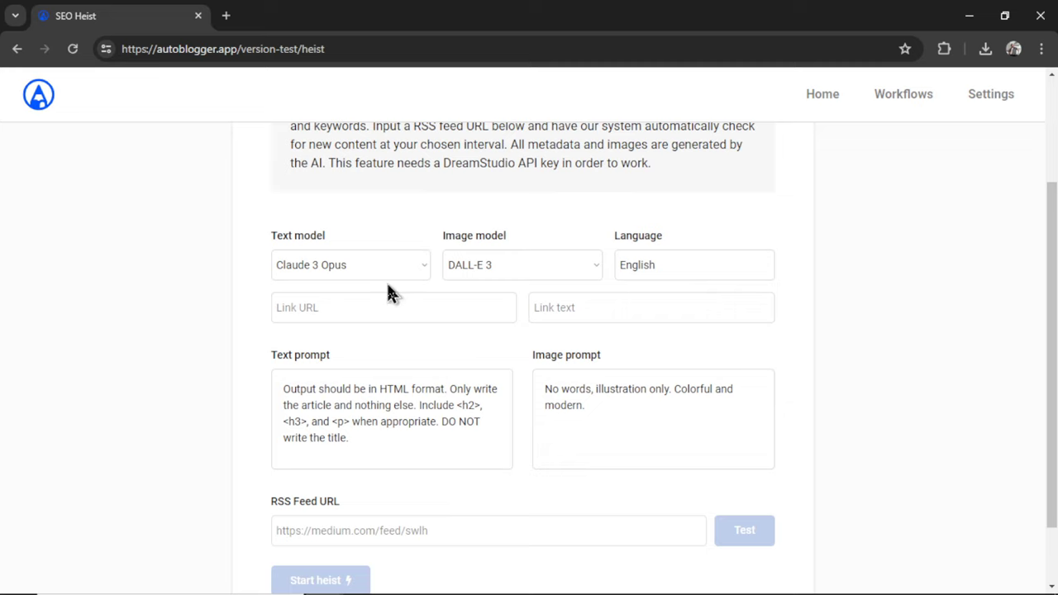
left_click(536, 265)
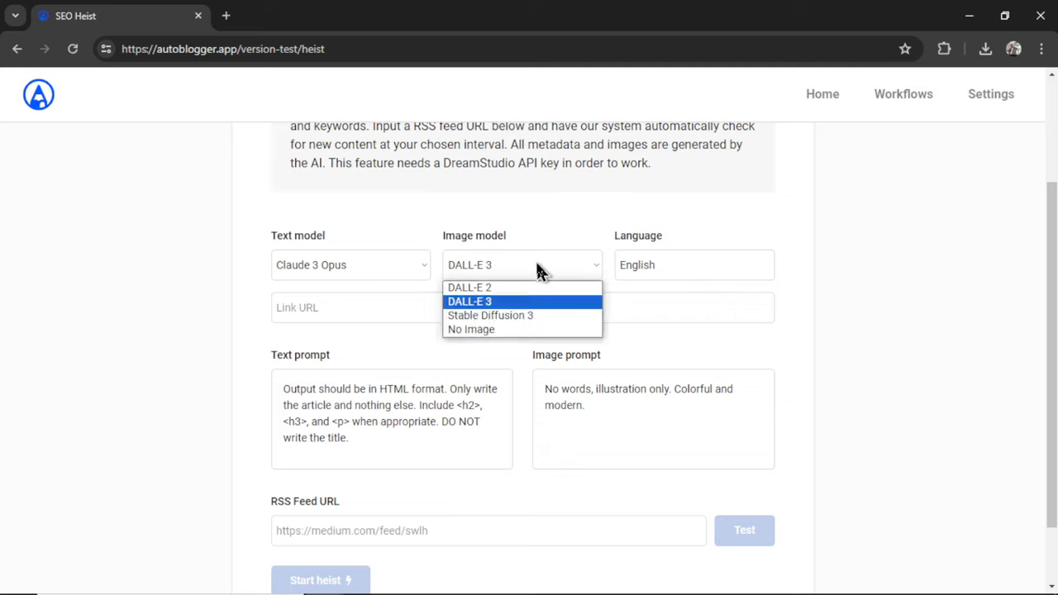
left_click(533, 315)
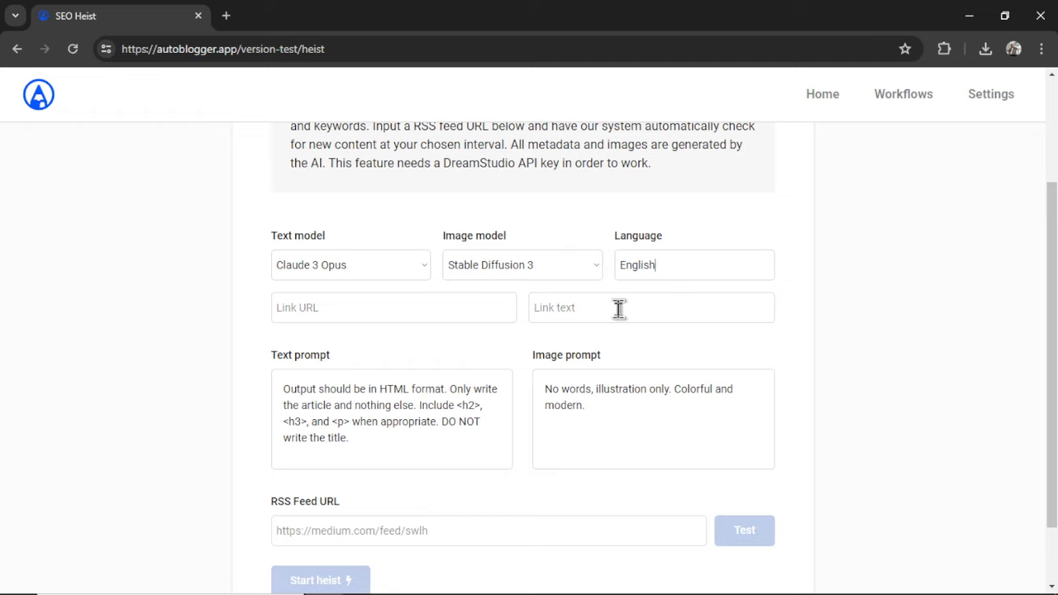
- Append "Write in a professional tone. Or be funny." to the end of the text prompt
scroll(619, 308, "down", 1)
left_click(425, 383)
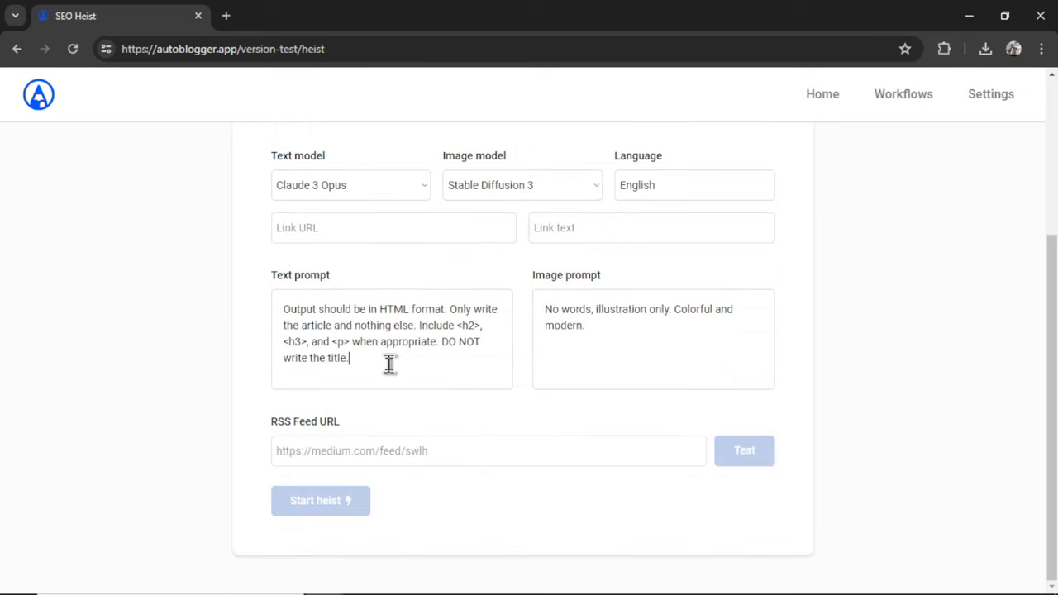
left_click_drag(283, 309, 448, 309)
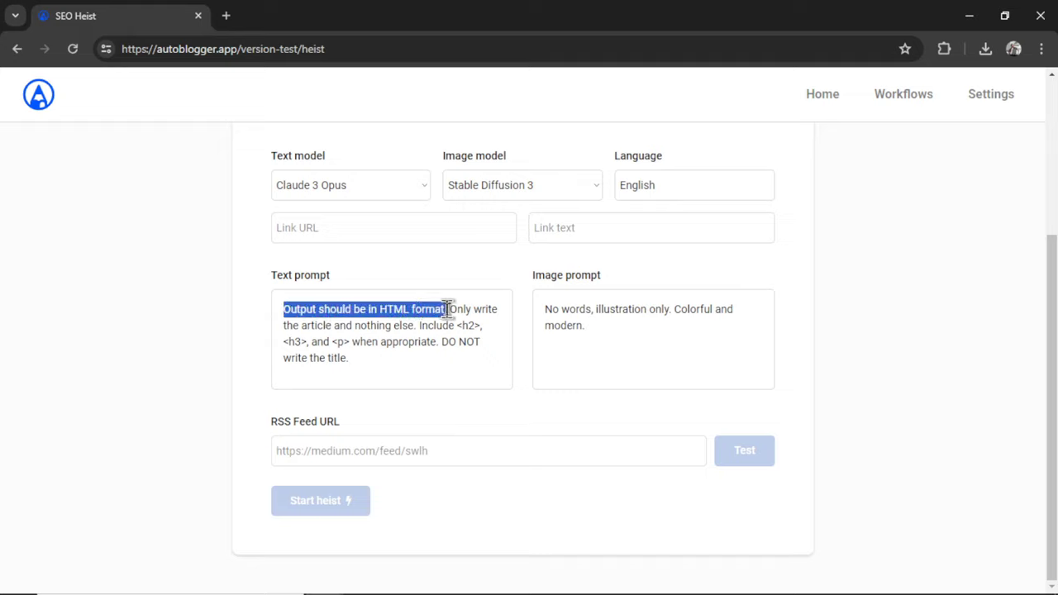
left_click(439, 382)
type("Write in a professional tone")
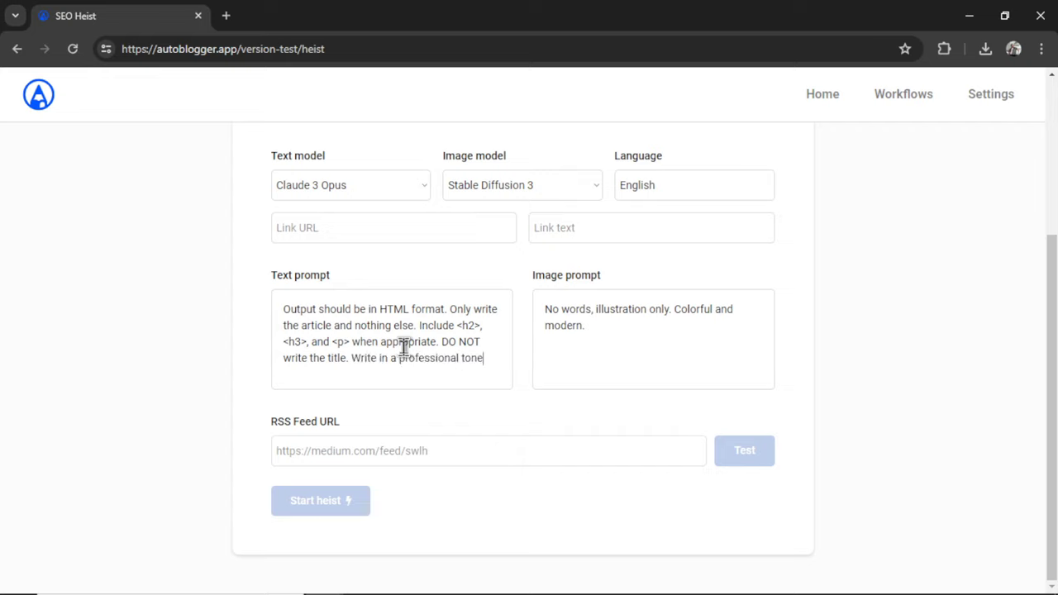
type(". Or be funny.")
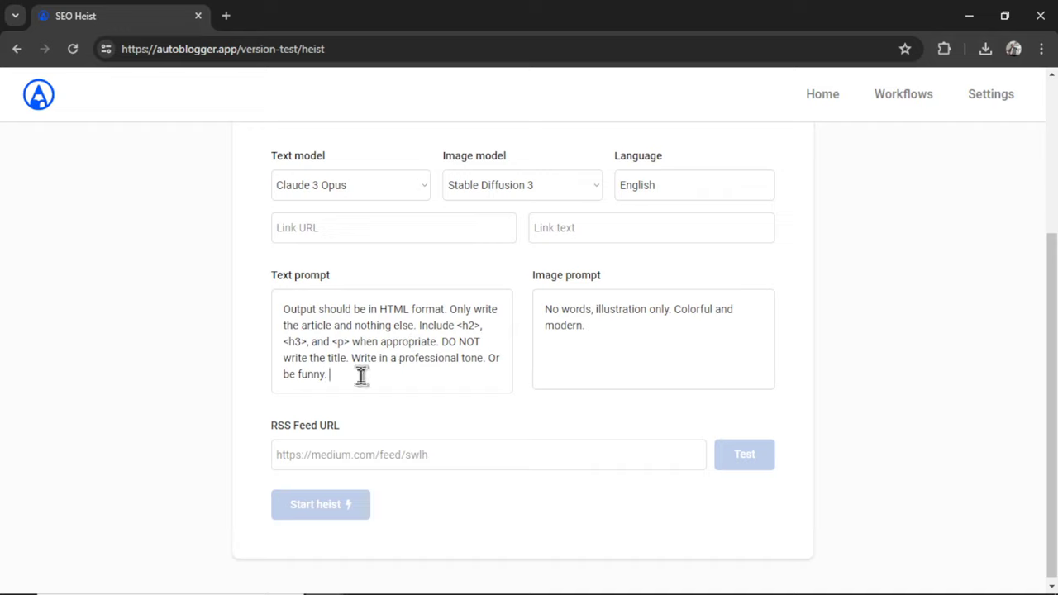
- Remove "Write in a professional tone. Or be funny." from the end of the text prompt
type("I run a dental office in Northern Texas")
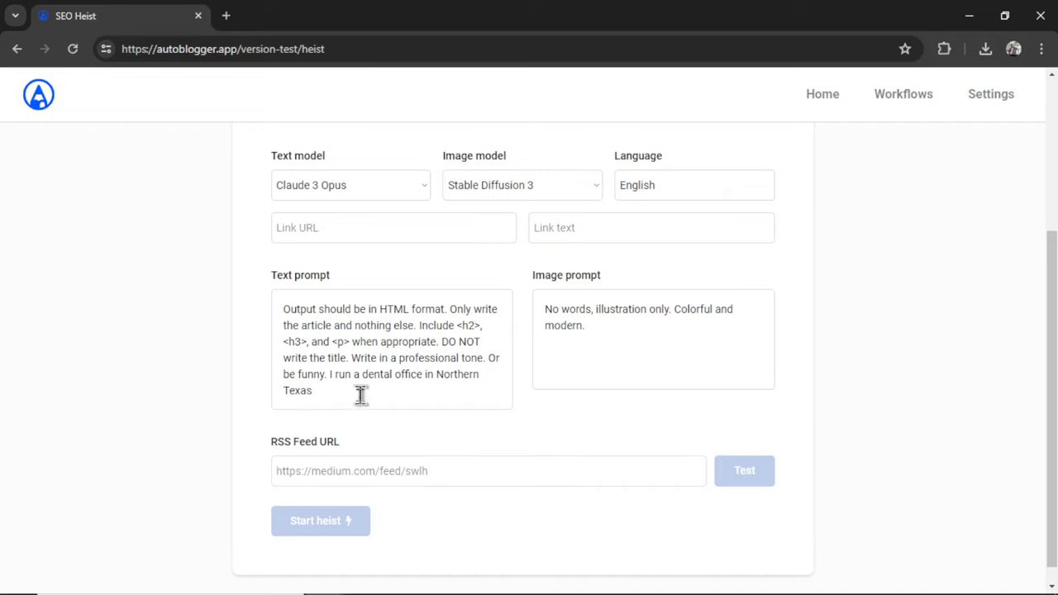
key("ctrl+z")
left_click_drag(364, 376, 350, 359)
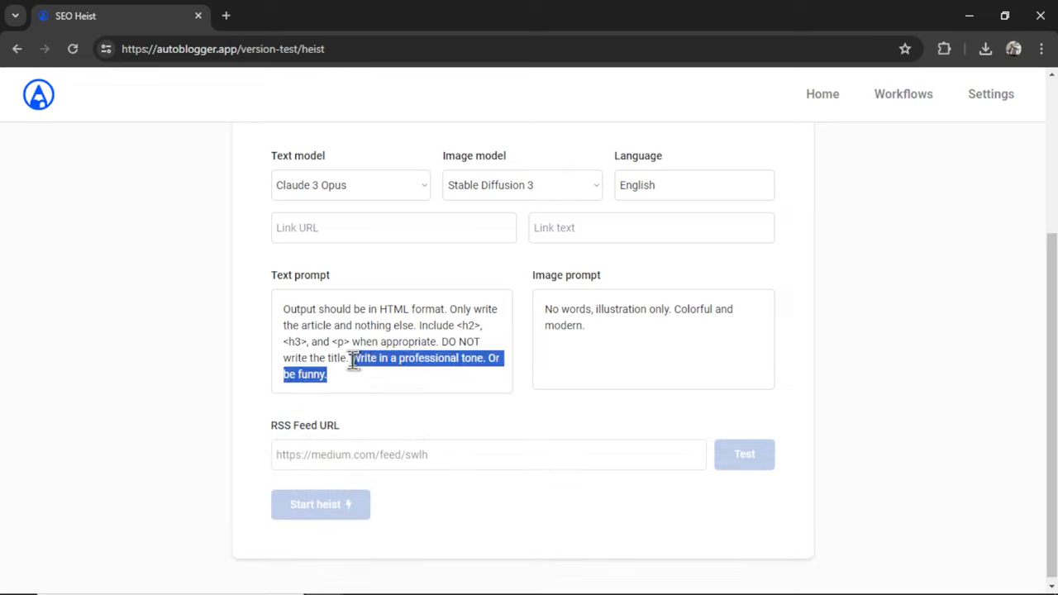
key("BackSpace")
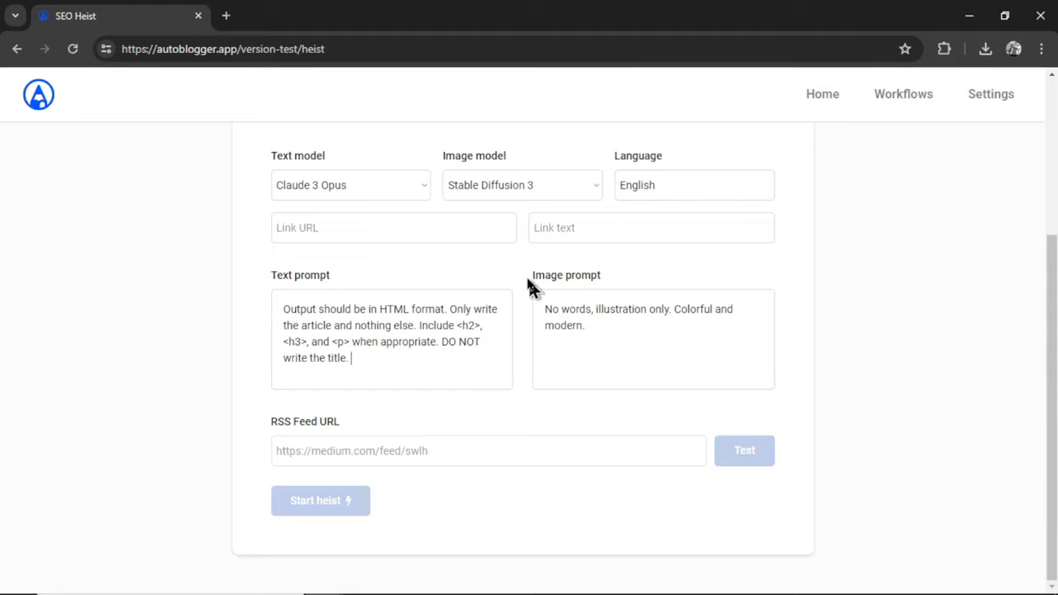
- Try replacing "illustration" in the image prompt with "Photorealistic or Photography"
left_click(659, 366)
left_click_drag(647, 307, 598, 308)
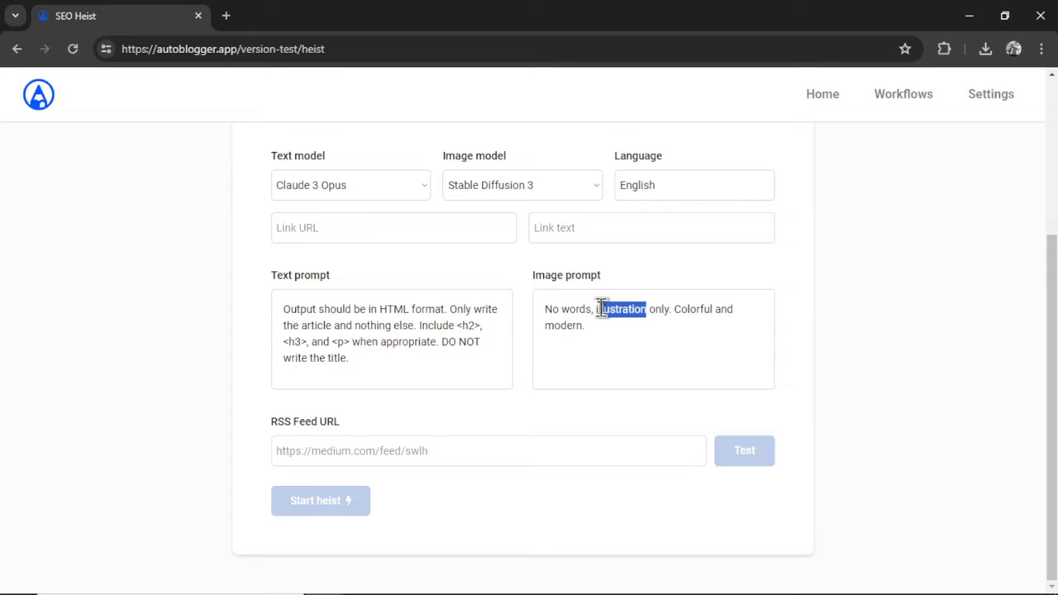
type("Photorealistic or Photography")
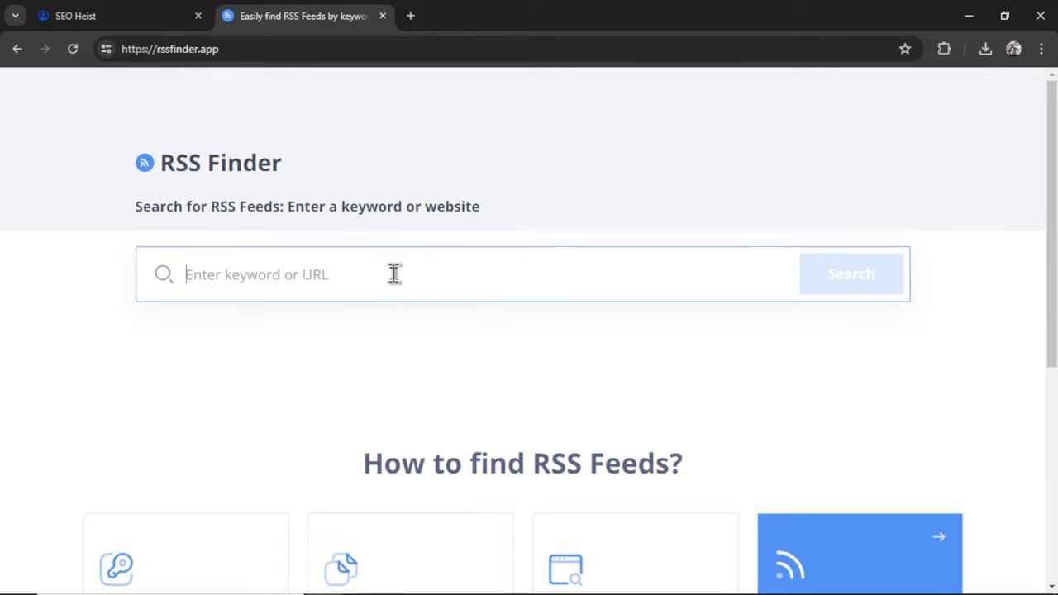
type("medium")
key("Return")
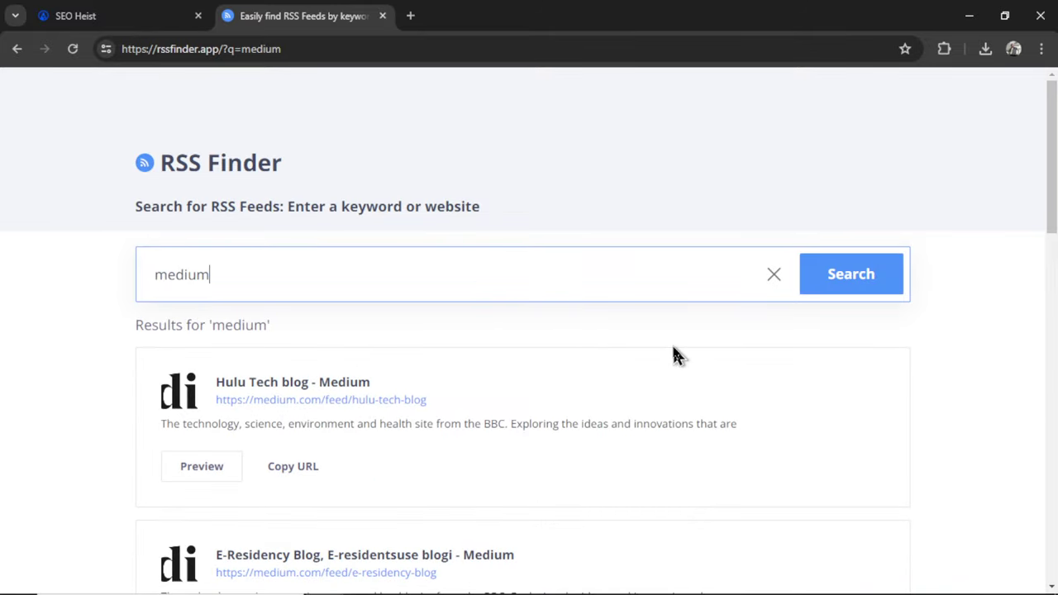
scroll(671, 339, "down", 1)
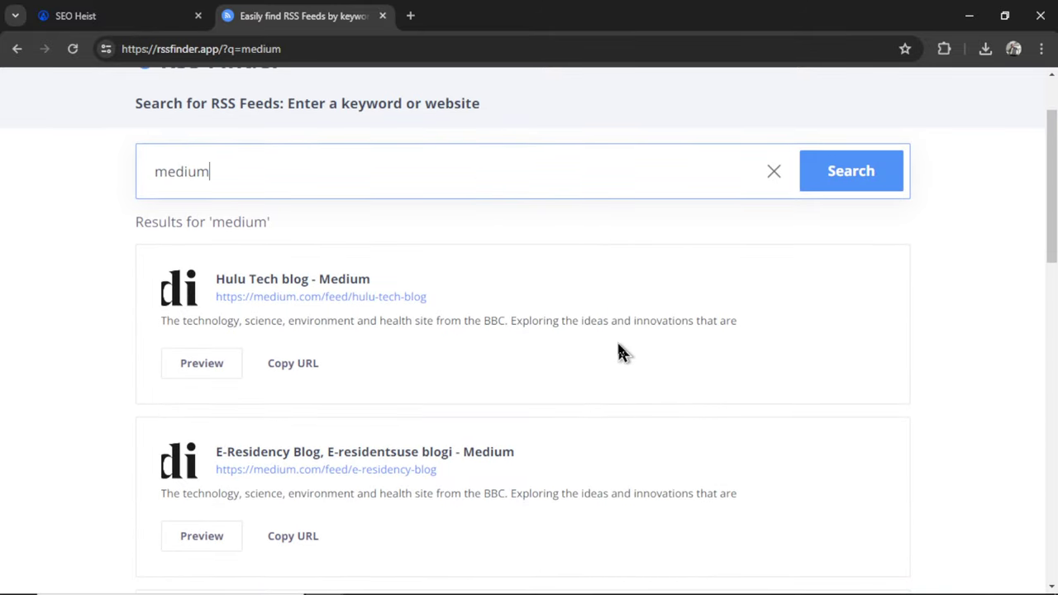
scroll(618, 340, "down", 2)
scroll(609, 302, "down", 2)
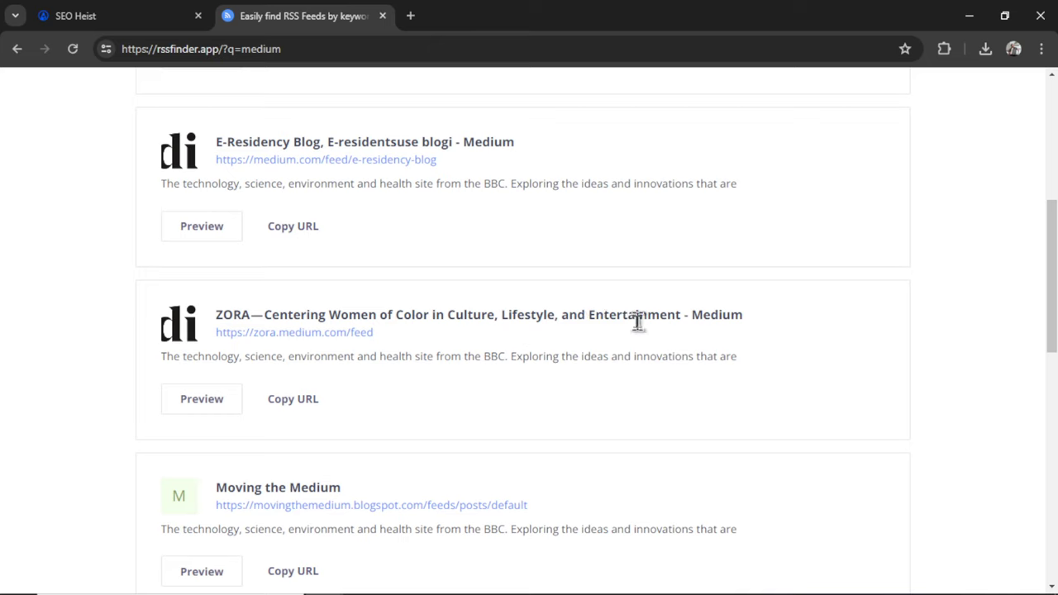
left_click(300, 412)
key("ctrl+Tab")
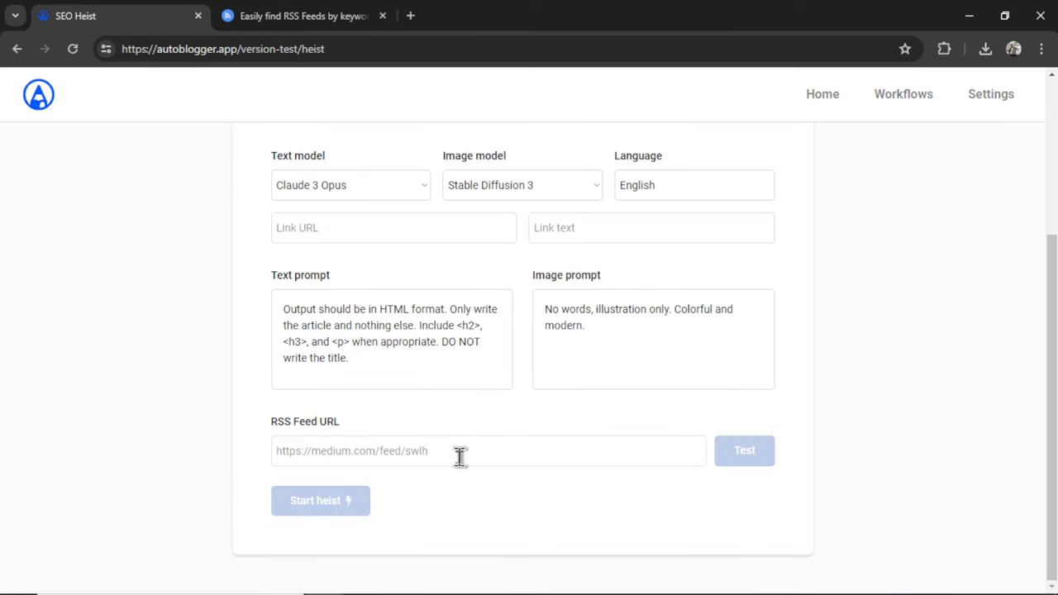
key("ctrl+v")
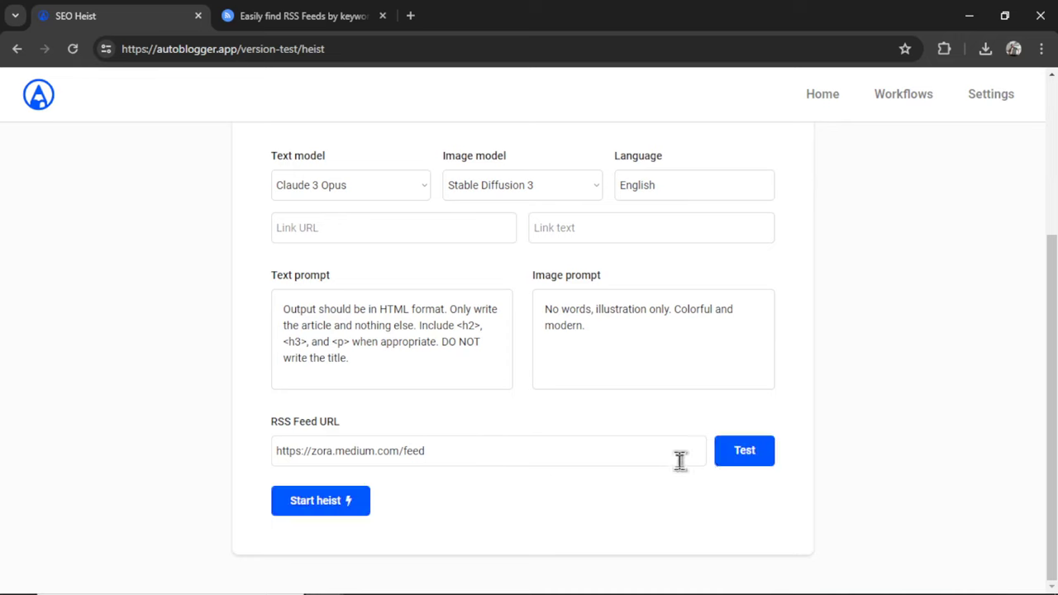
- Test the entered RSS feed and start the heist, acknowledging the scheduling notice
left_click(744, 451)
scroll(785, 438, "down", 3)
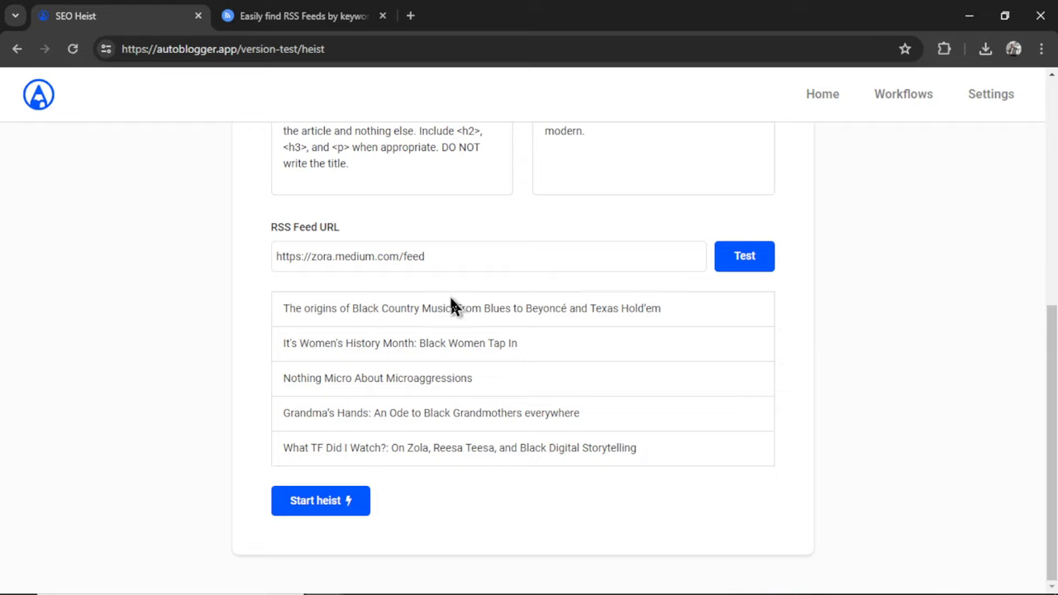
left_click(342, 506)
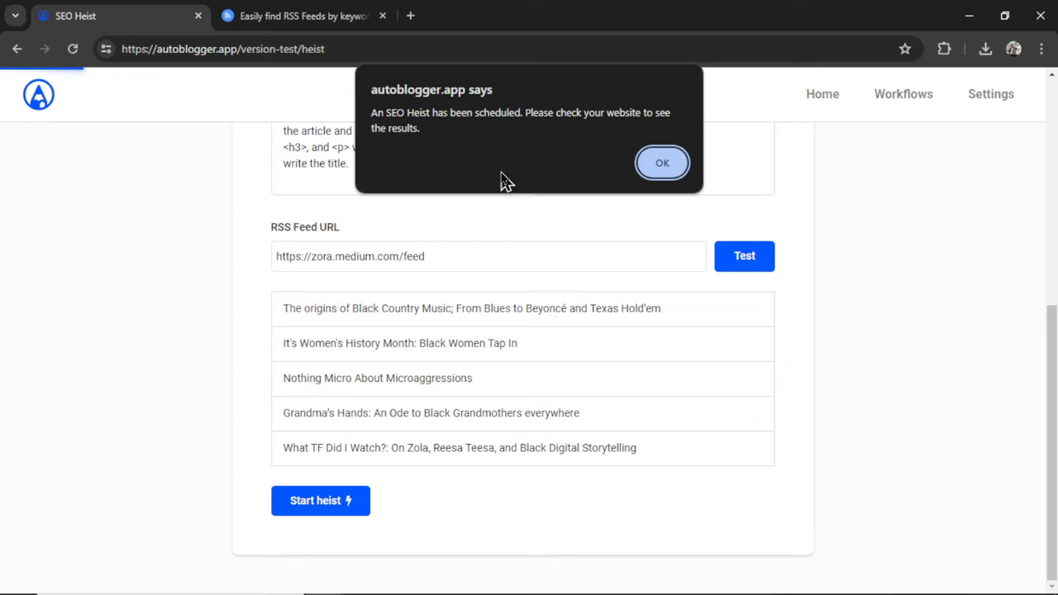
left_click(662, 162)
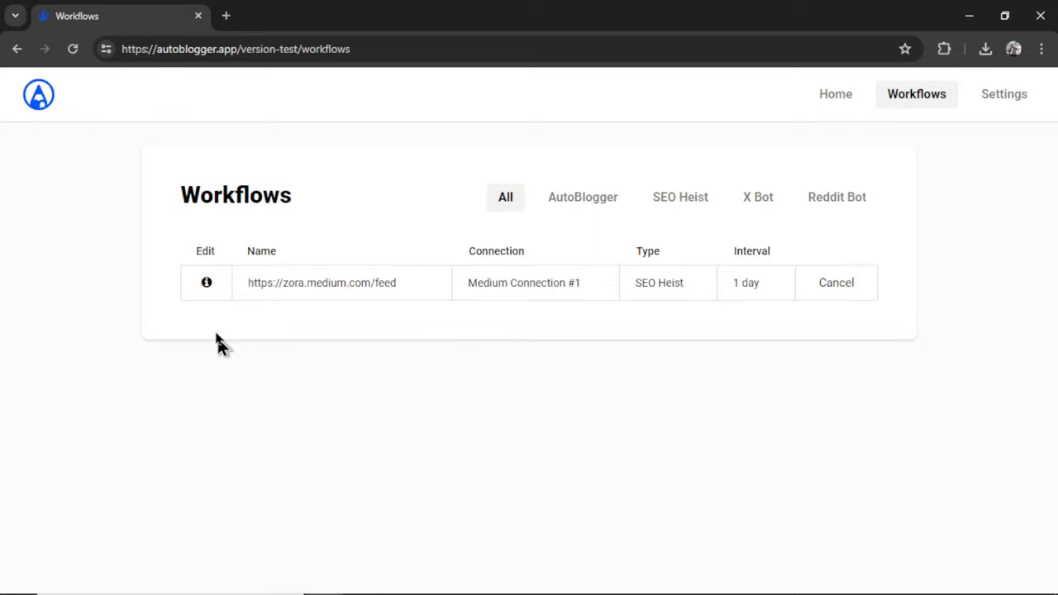
- Edit the zora.medium.com workflow, choosing Gemini-1.5 Pro for text and DALL-E 3 for images and turning on Published
left_click(207, 284)
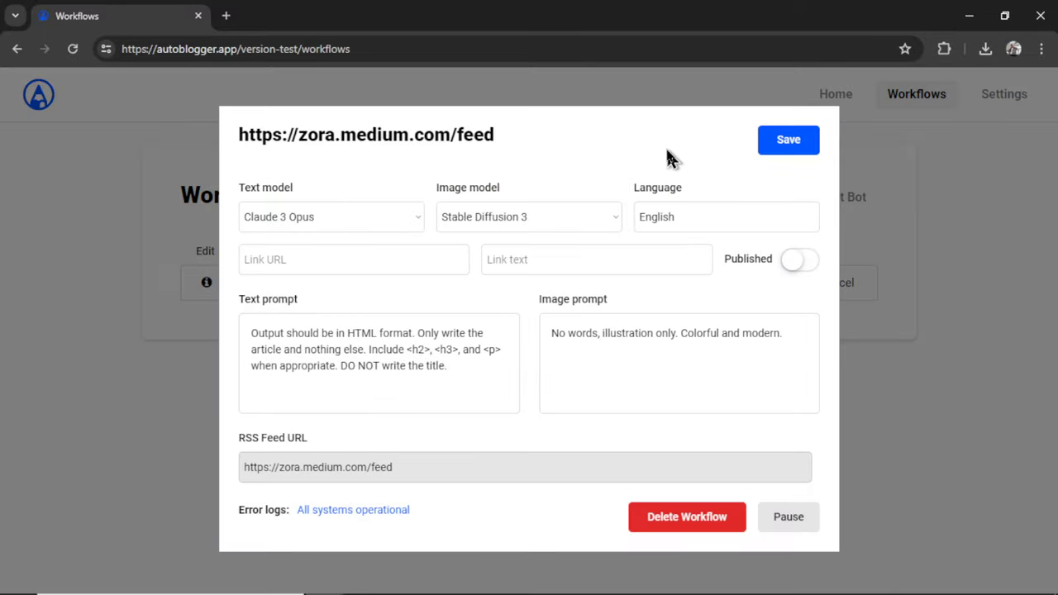
left_click(386, 222)
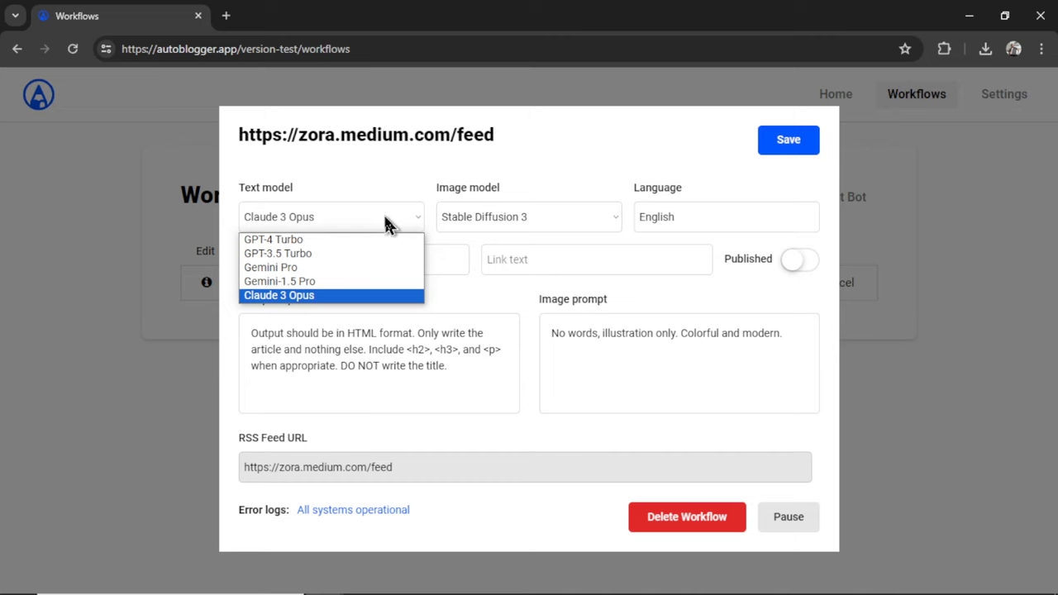
left_click(369, 282)
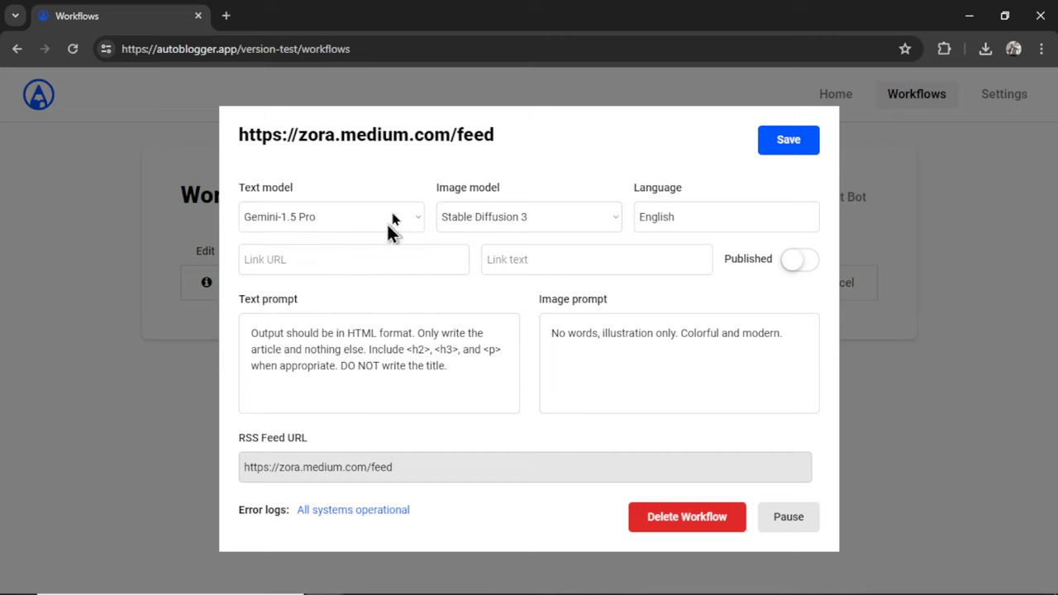
left_click(590, 218)
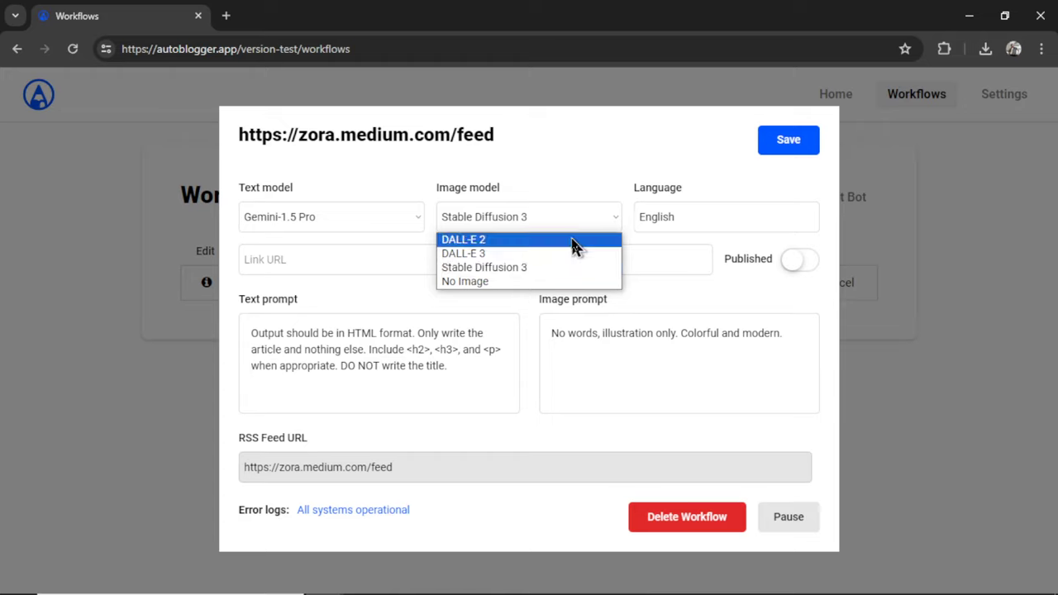
left_click(557, 254)
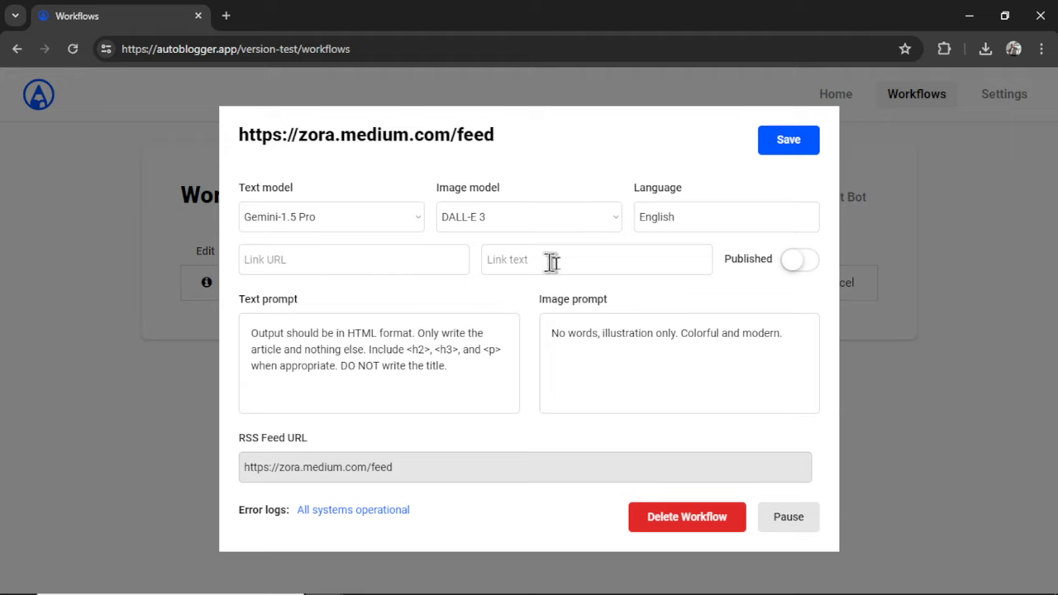
left_click(805, 261)
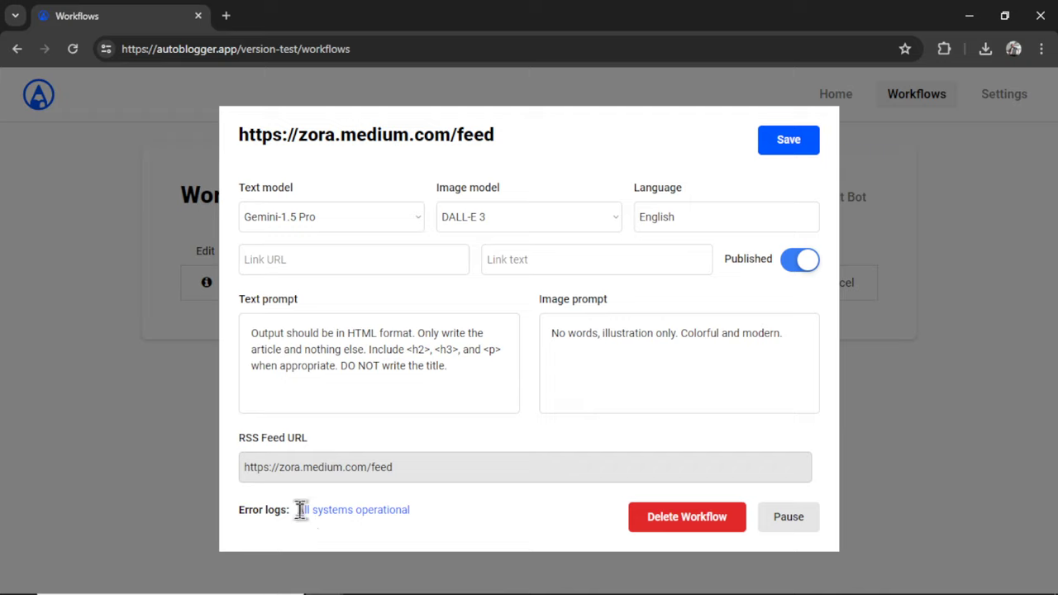
- Switch the workflow's text model back to Claude 3 Opus, check its error logs, and close the editor without saving
left_click_drag(299, 510, 418, 514)
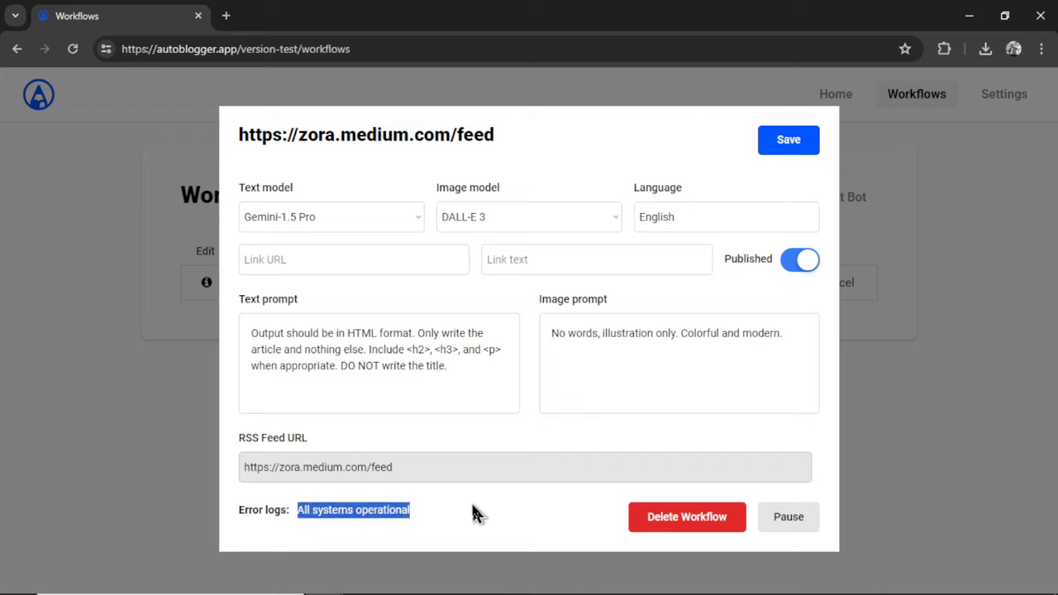
left_click(382, 223)
left_click(372, 298)
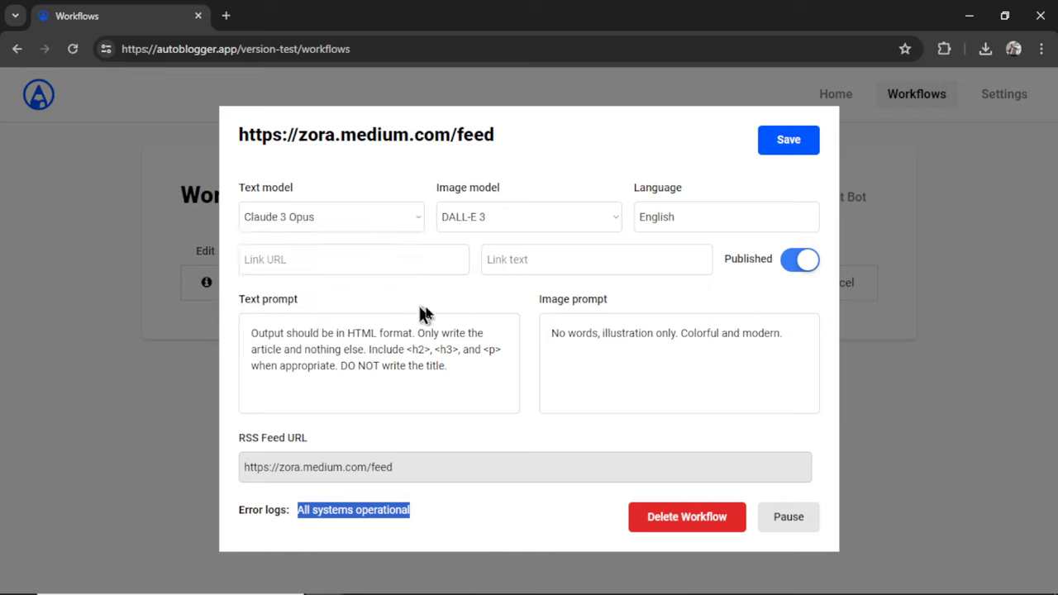
left_click(456, 520)
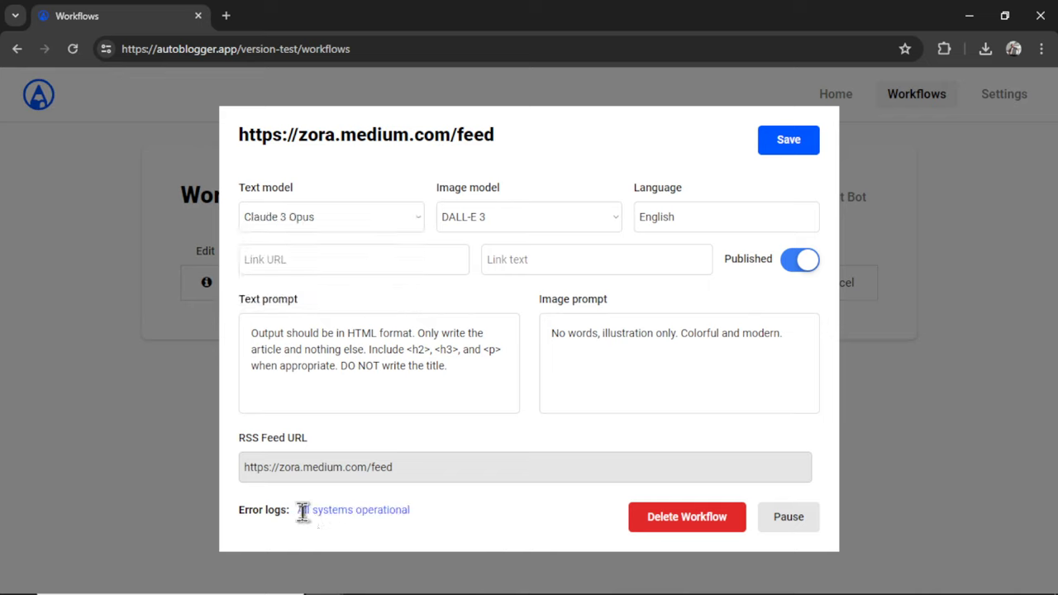
left_click_drag(303, 511, 425, 524)
key("Escape")
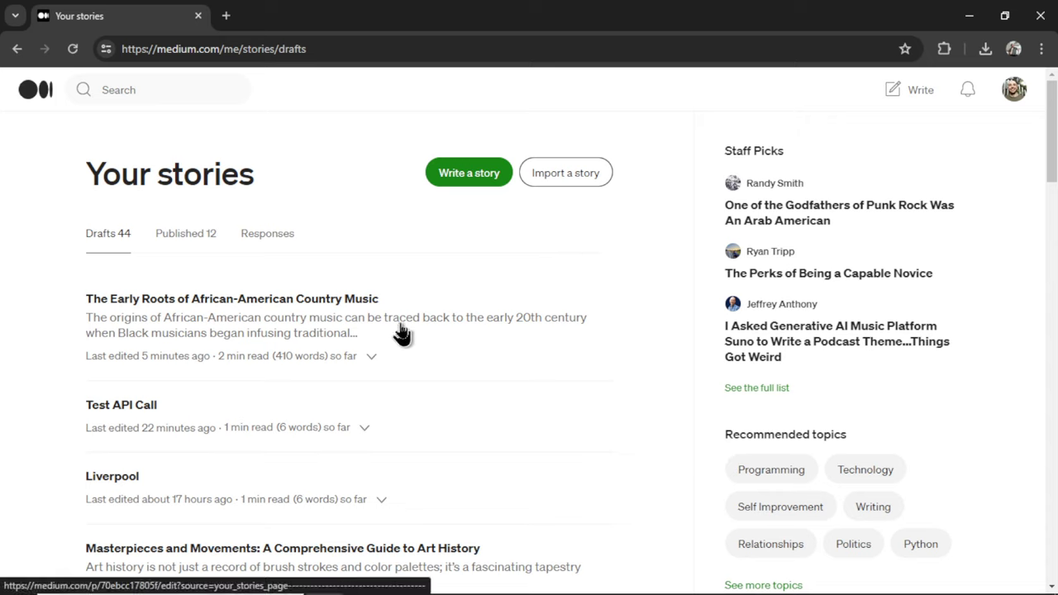
- Open the Medium draft "The Early Roots of African-American Country Music" and review the generated article
left_click(357, 312)
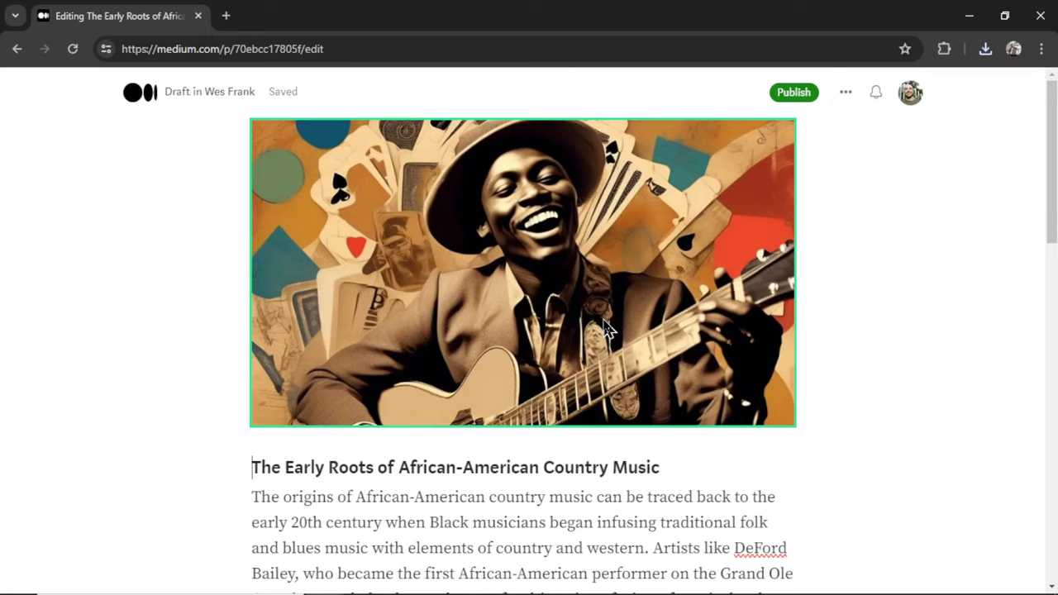
left_click_drag(1051, 200, 1045, 456)
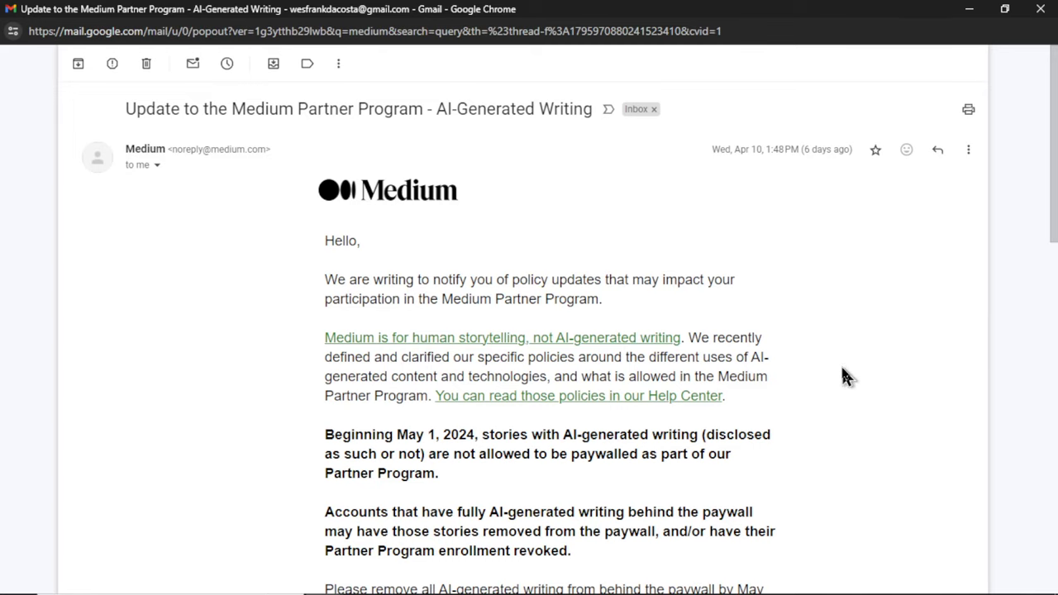
- Examine the paywall rule for AI-generated writing in Medium's Partner Program update email in Gmail
scroll(802, 349, "down", 1)
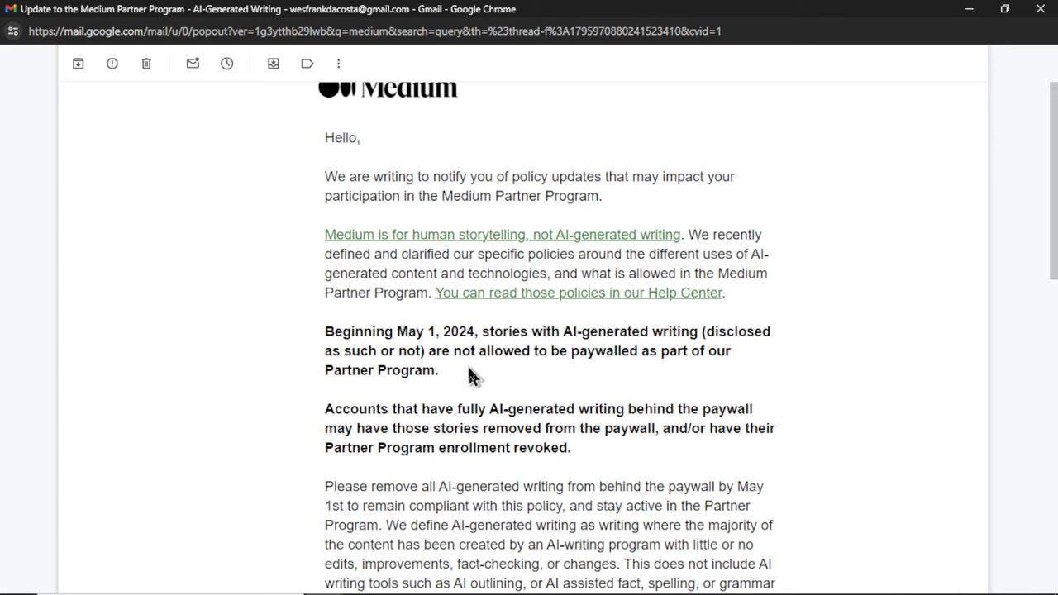
left_click_drag(453, 350, 548, 373)
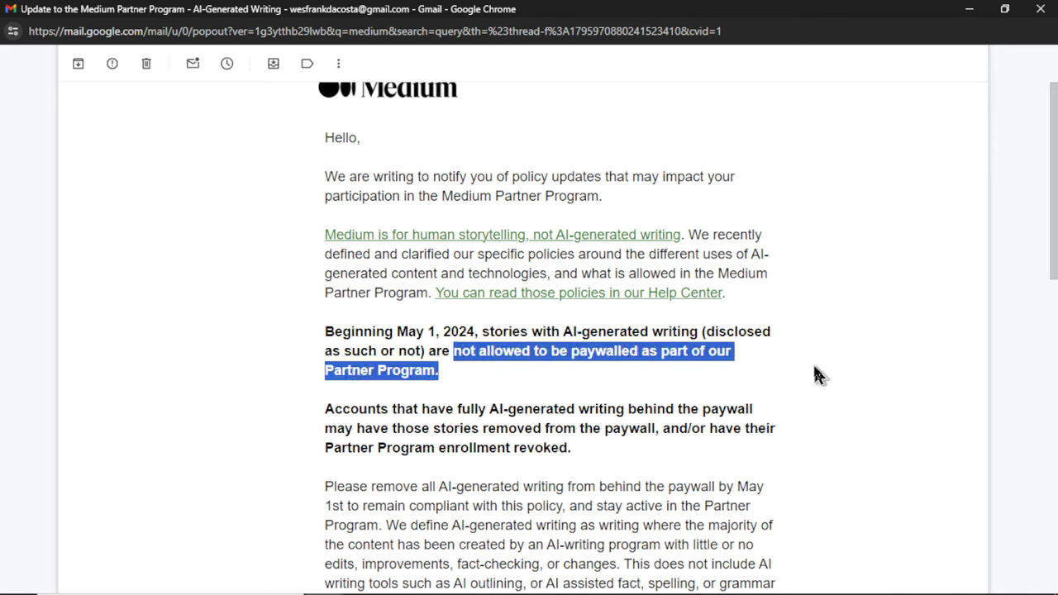